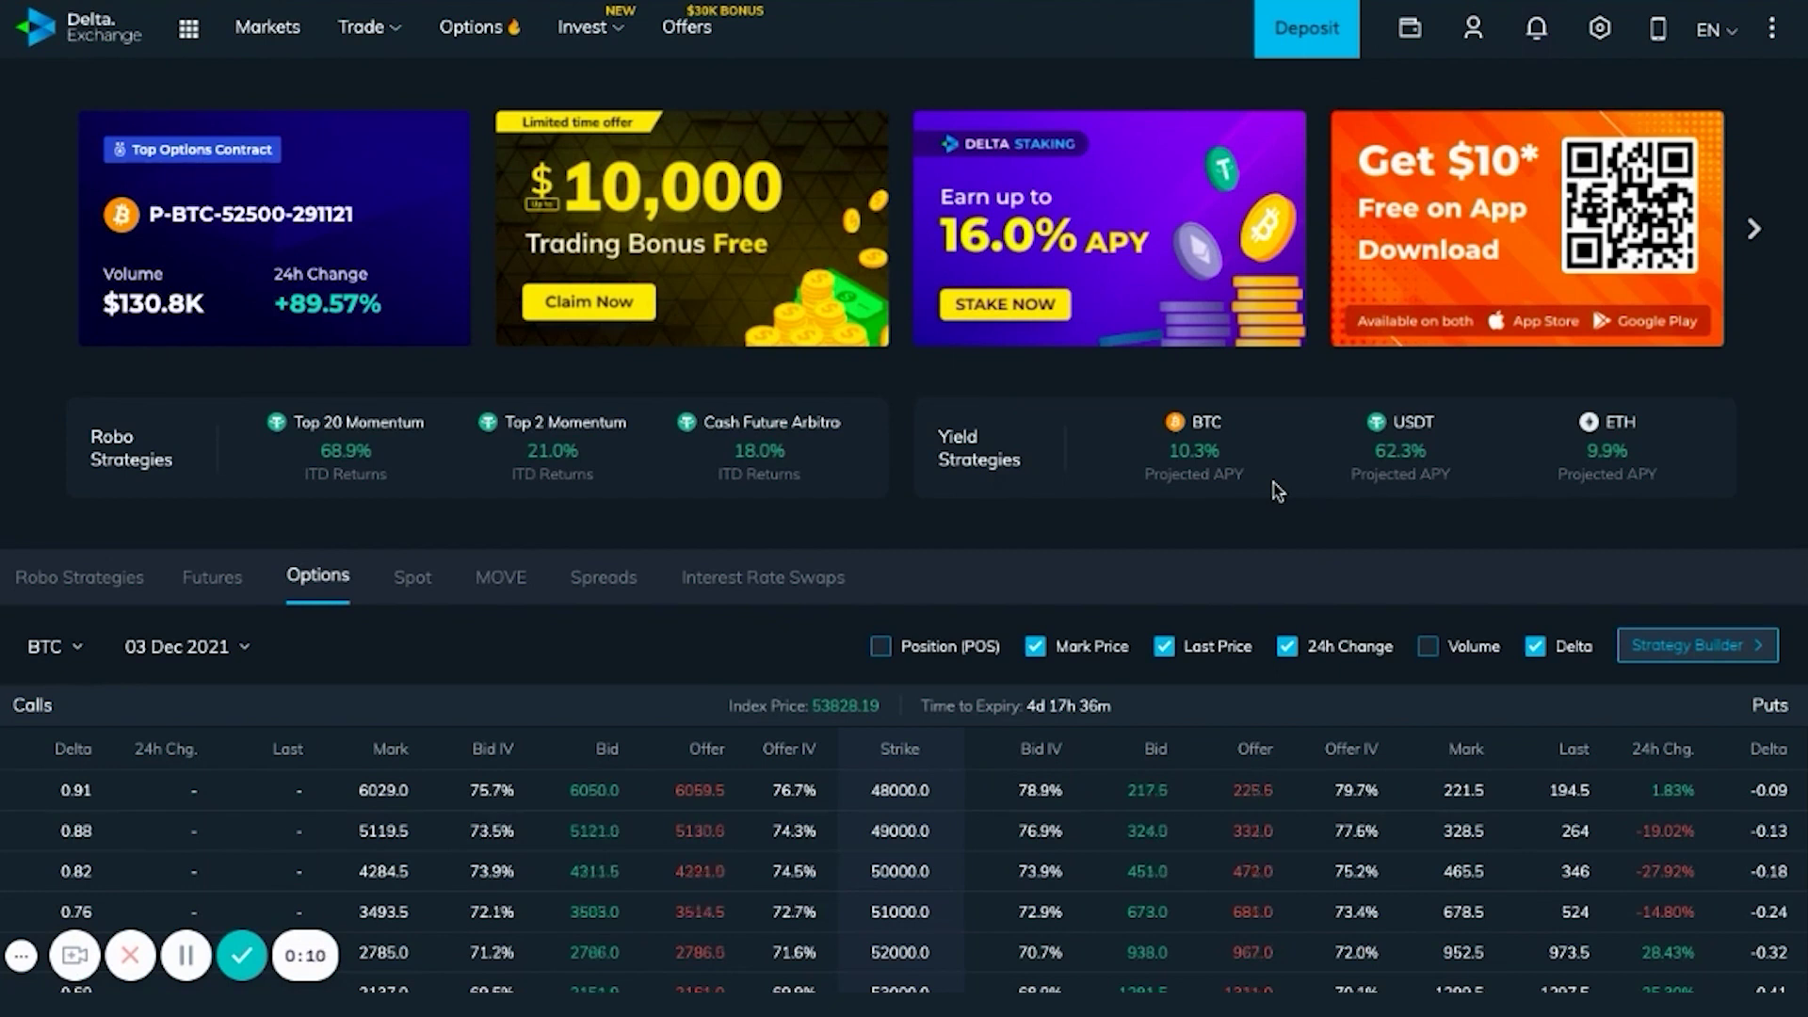
Step: Browse the BTC options underlying-asset and expiry-date lists, then close them
{"action": "scroll", "coordinate": [711, 683], "scroll_direction": "down", "scroll_amount": 3}
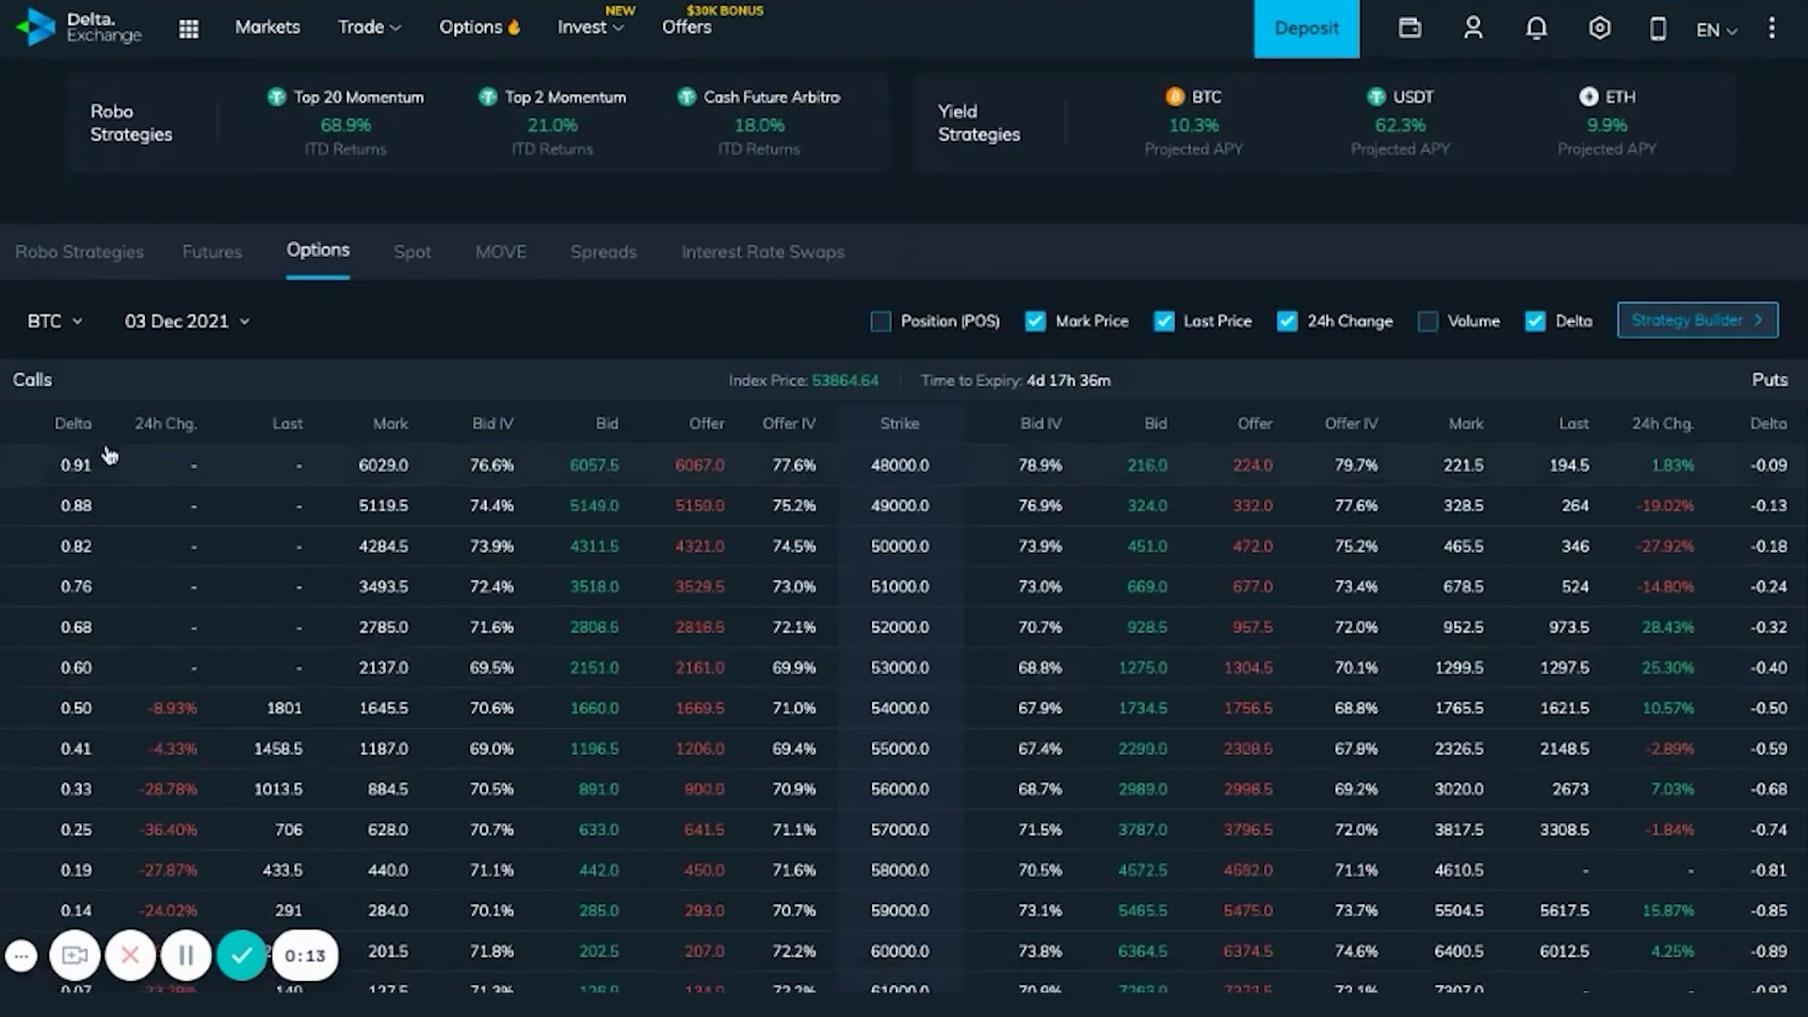
{"action": "left_click", "coordinate": [78, 326]}
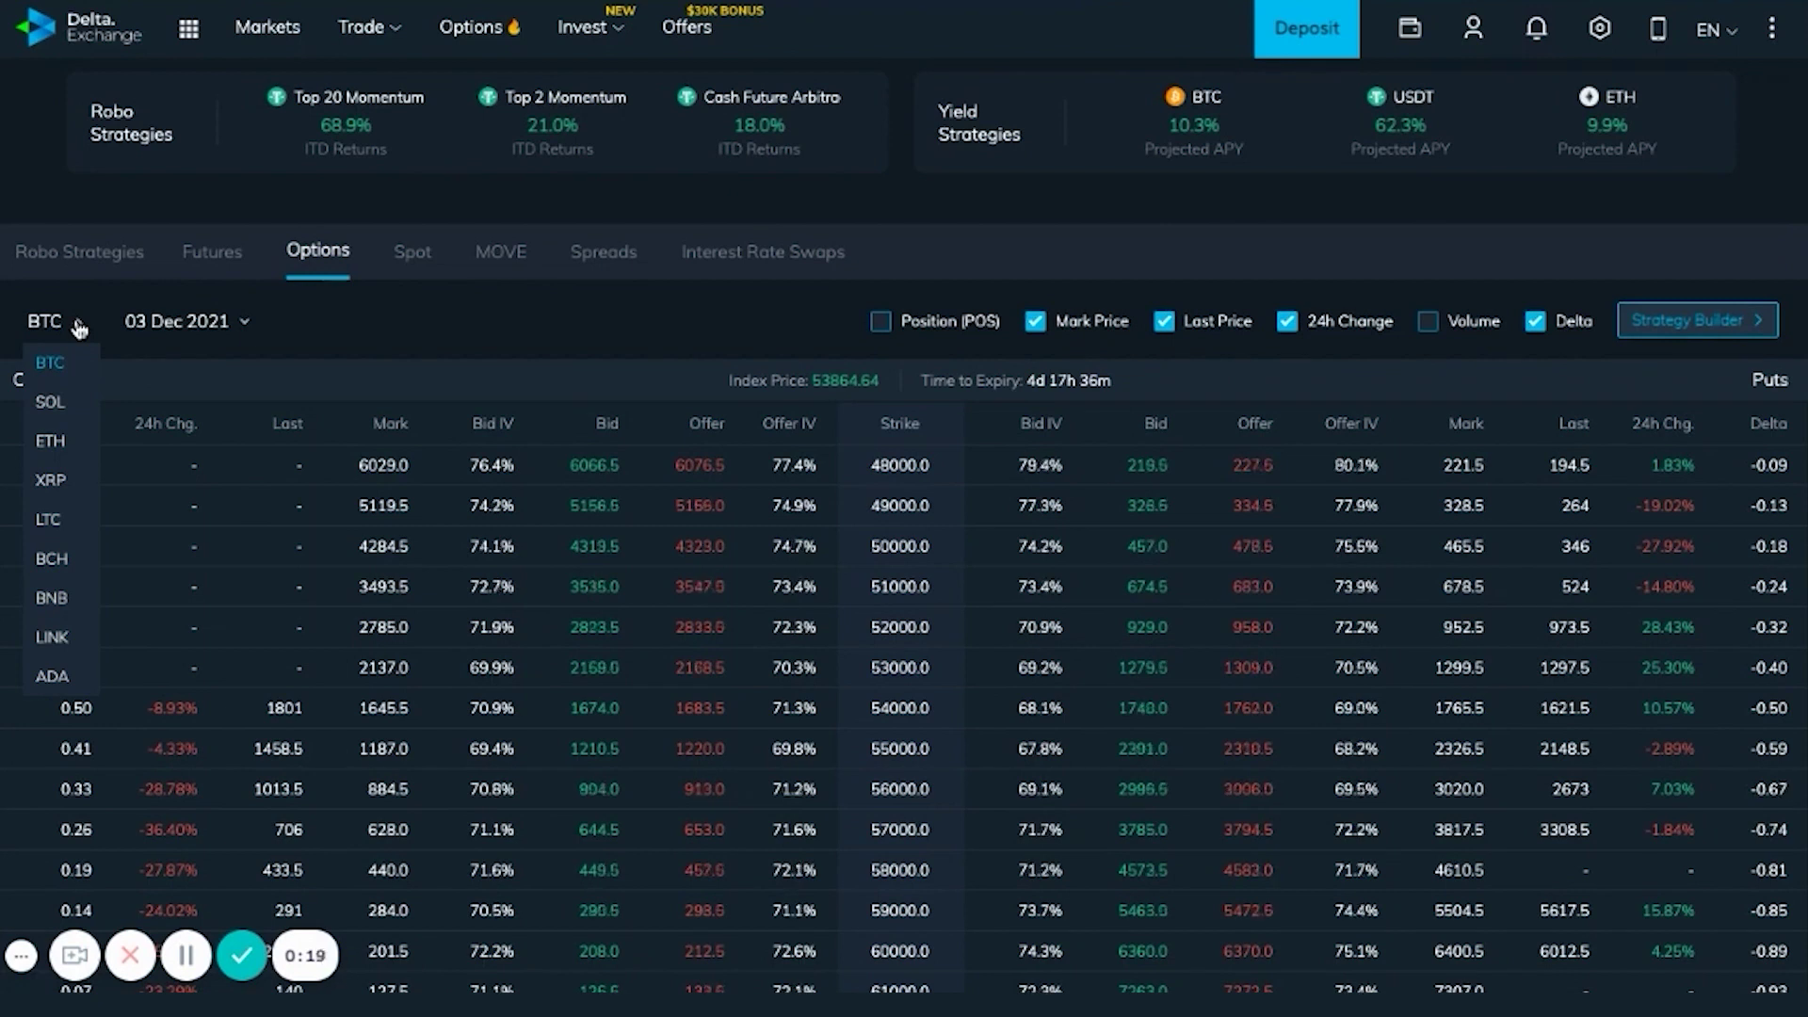
{"action": "left_click", "coordinate": [247, 325]}
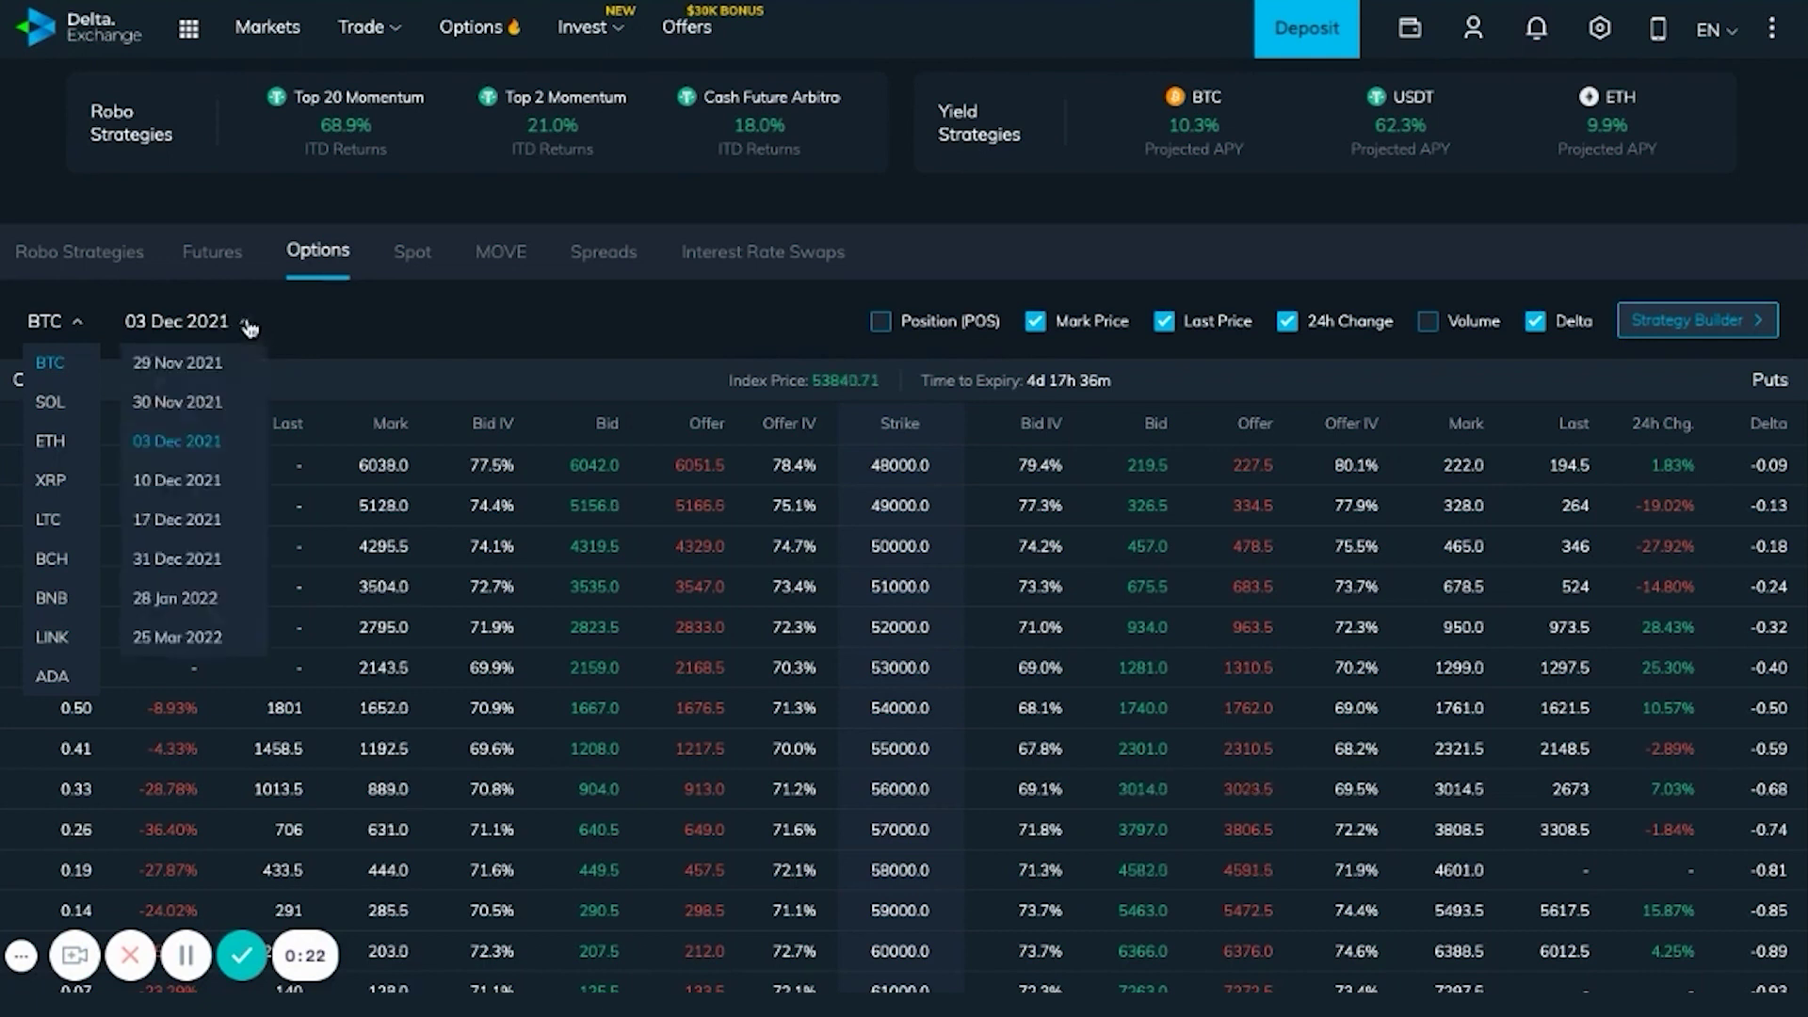
{"action": "left_click", "coordinate": [400, 354]}
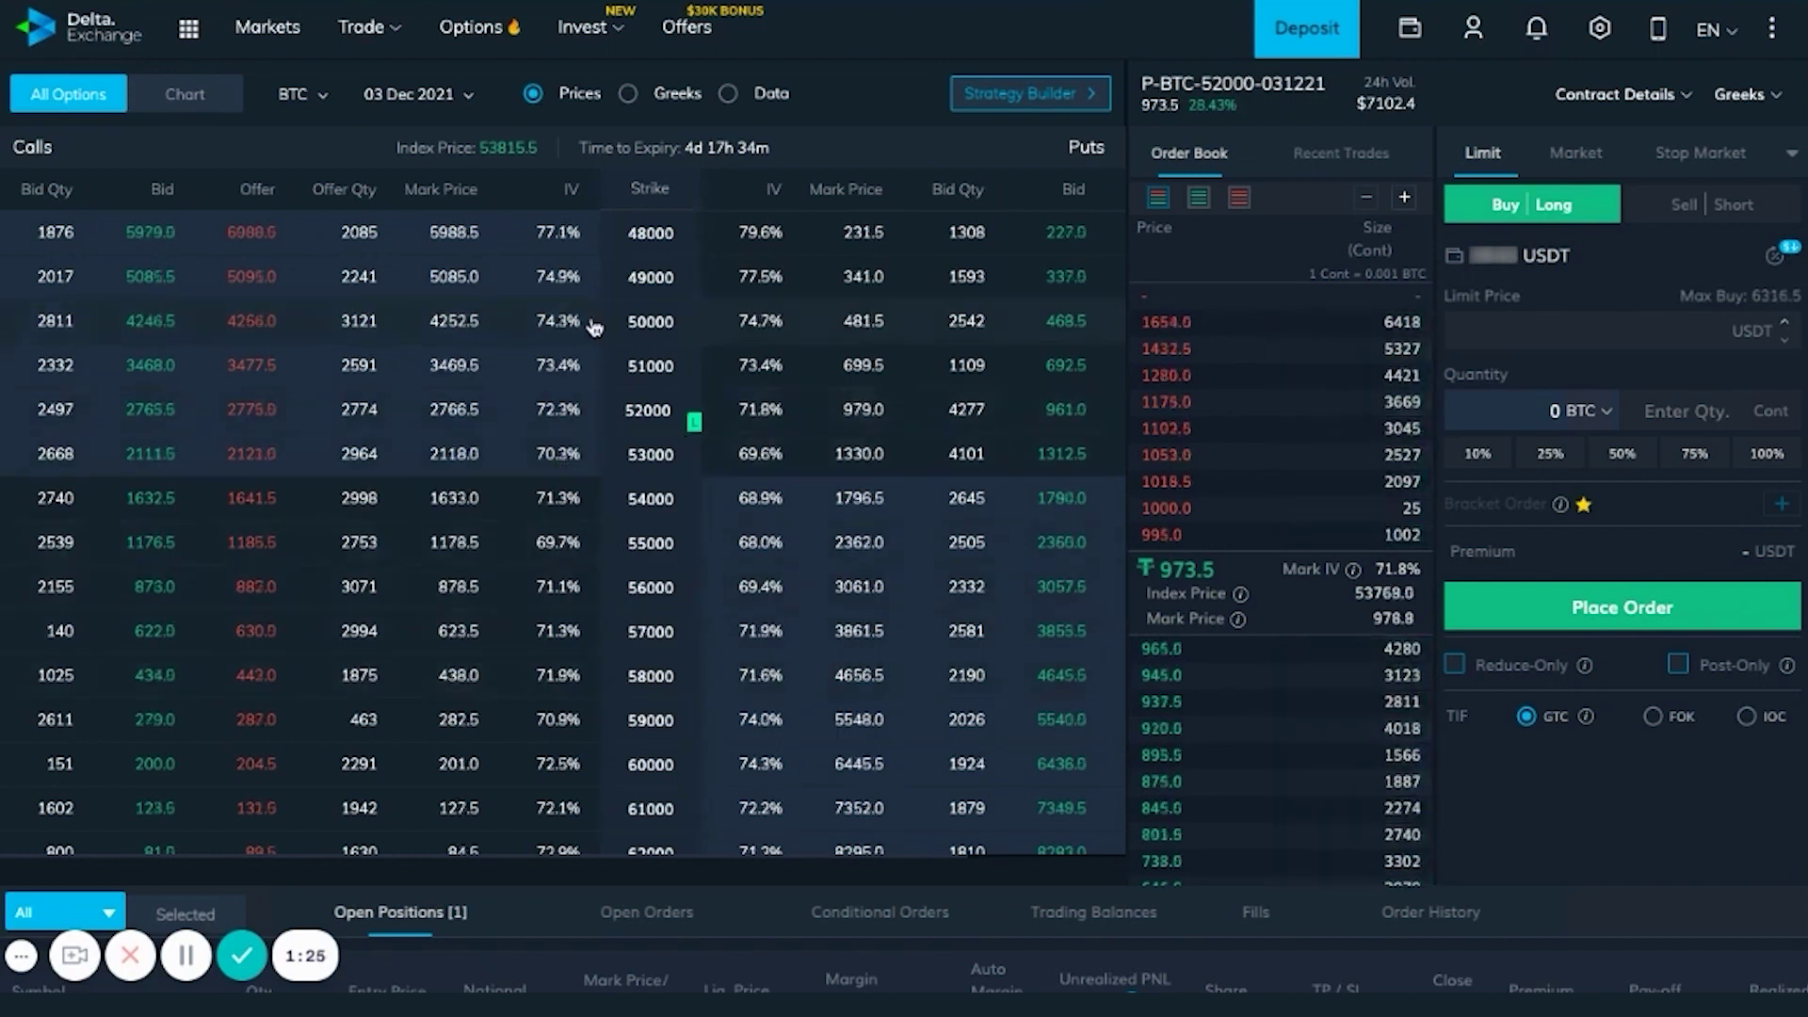
{"action": "left_click", "coordinate": [322, 97]}
{"action": "left_click", "coordinate": [461, 95]}
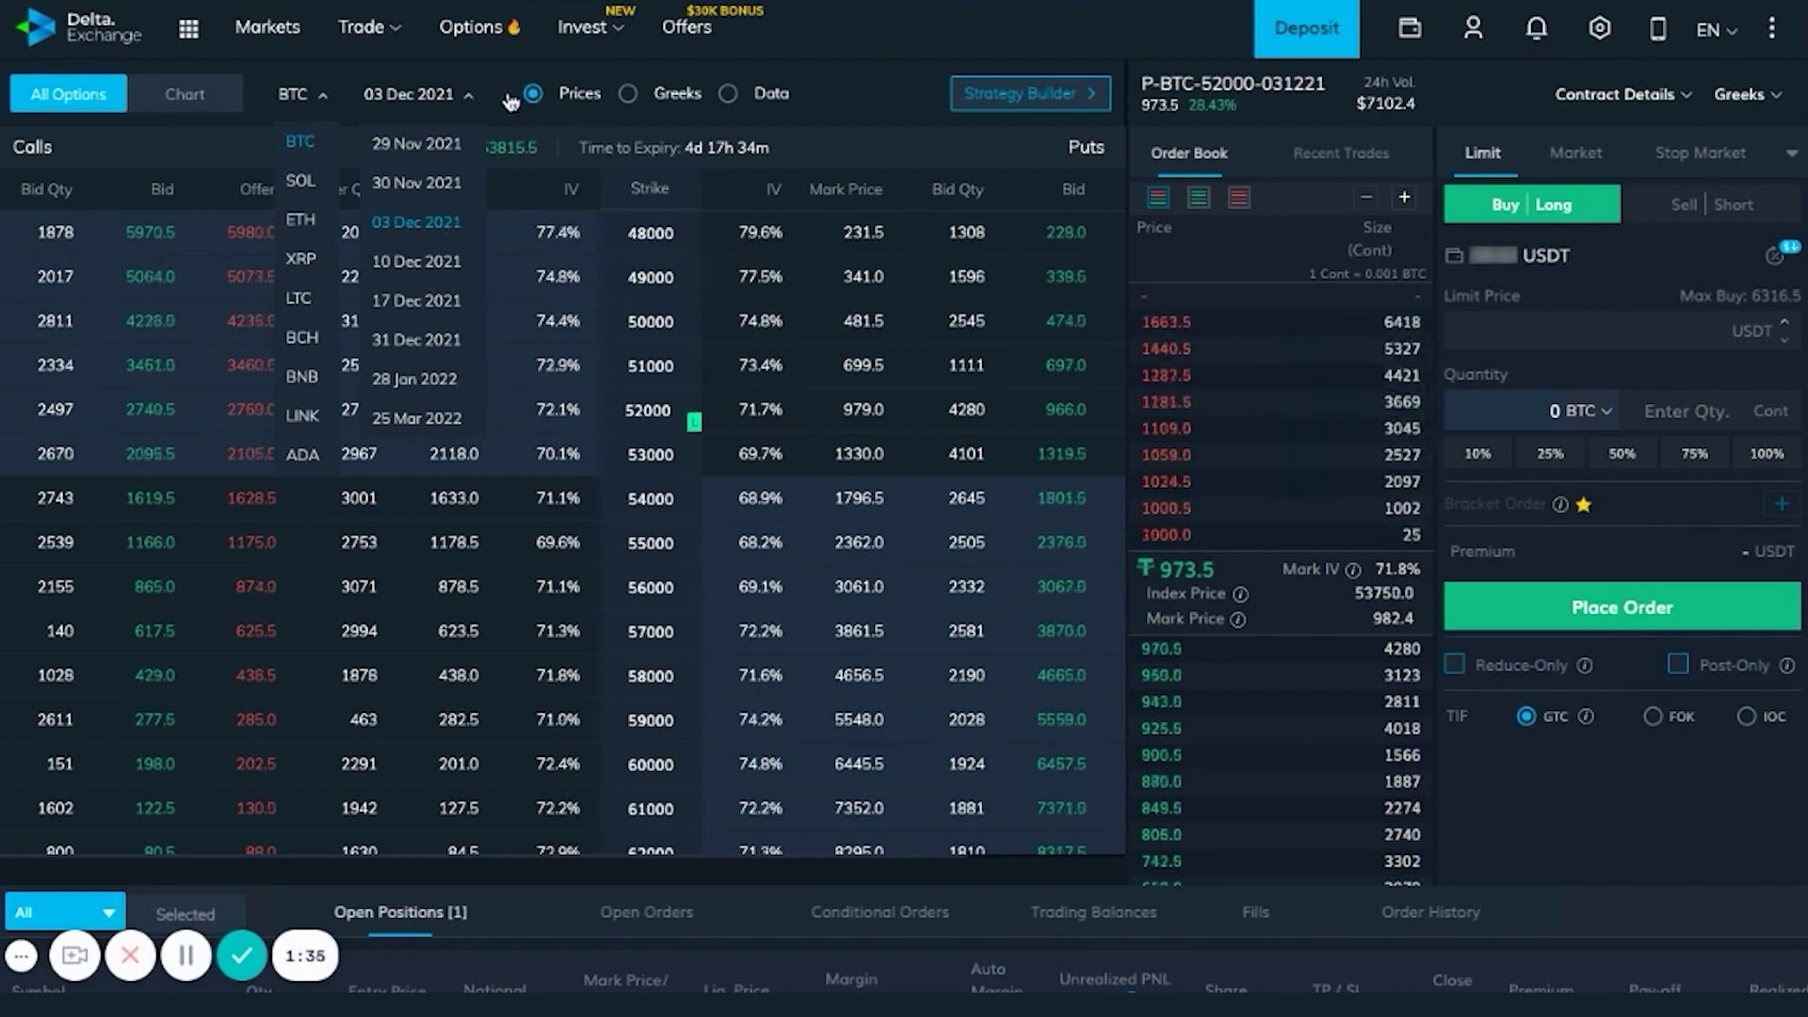
{"action": "left_click", "coordinate": [859, 111]}
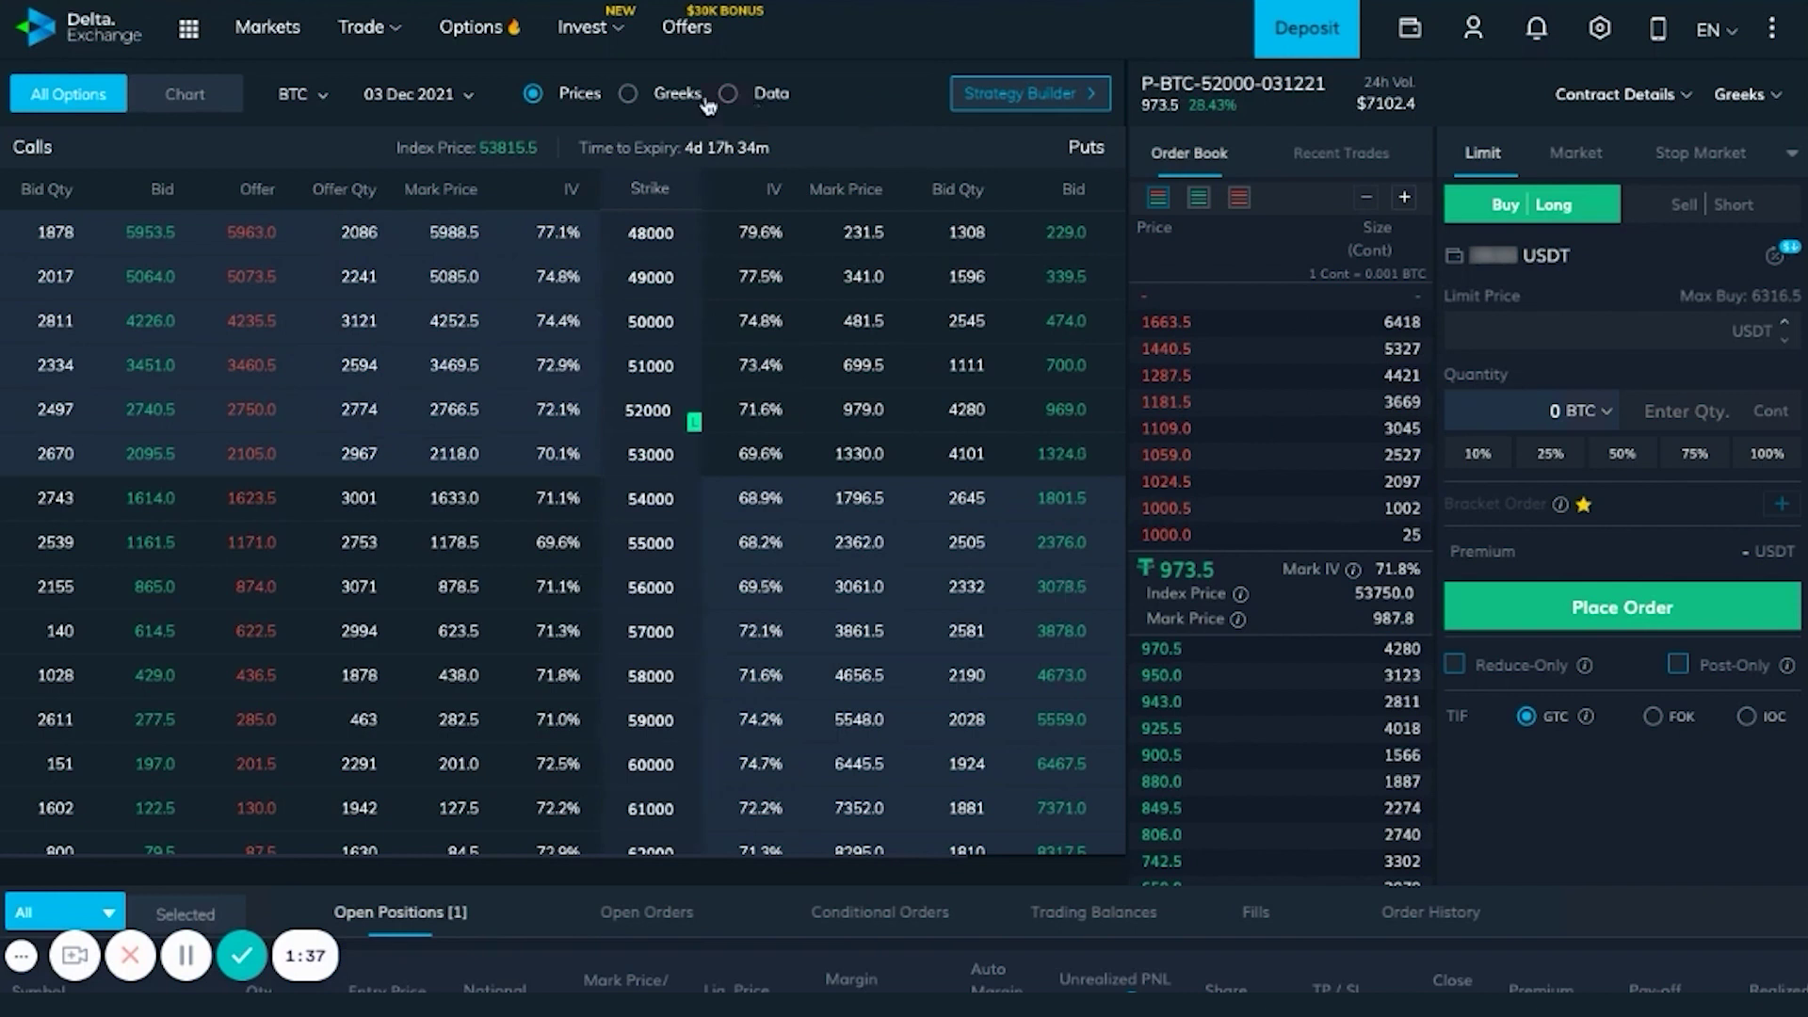
Step: Cycle the chain through Greeks and Data back to Prices, then open the 52000 put chart
{"action": "left_click", "coordinate": [629, 94]}
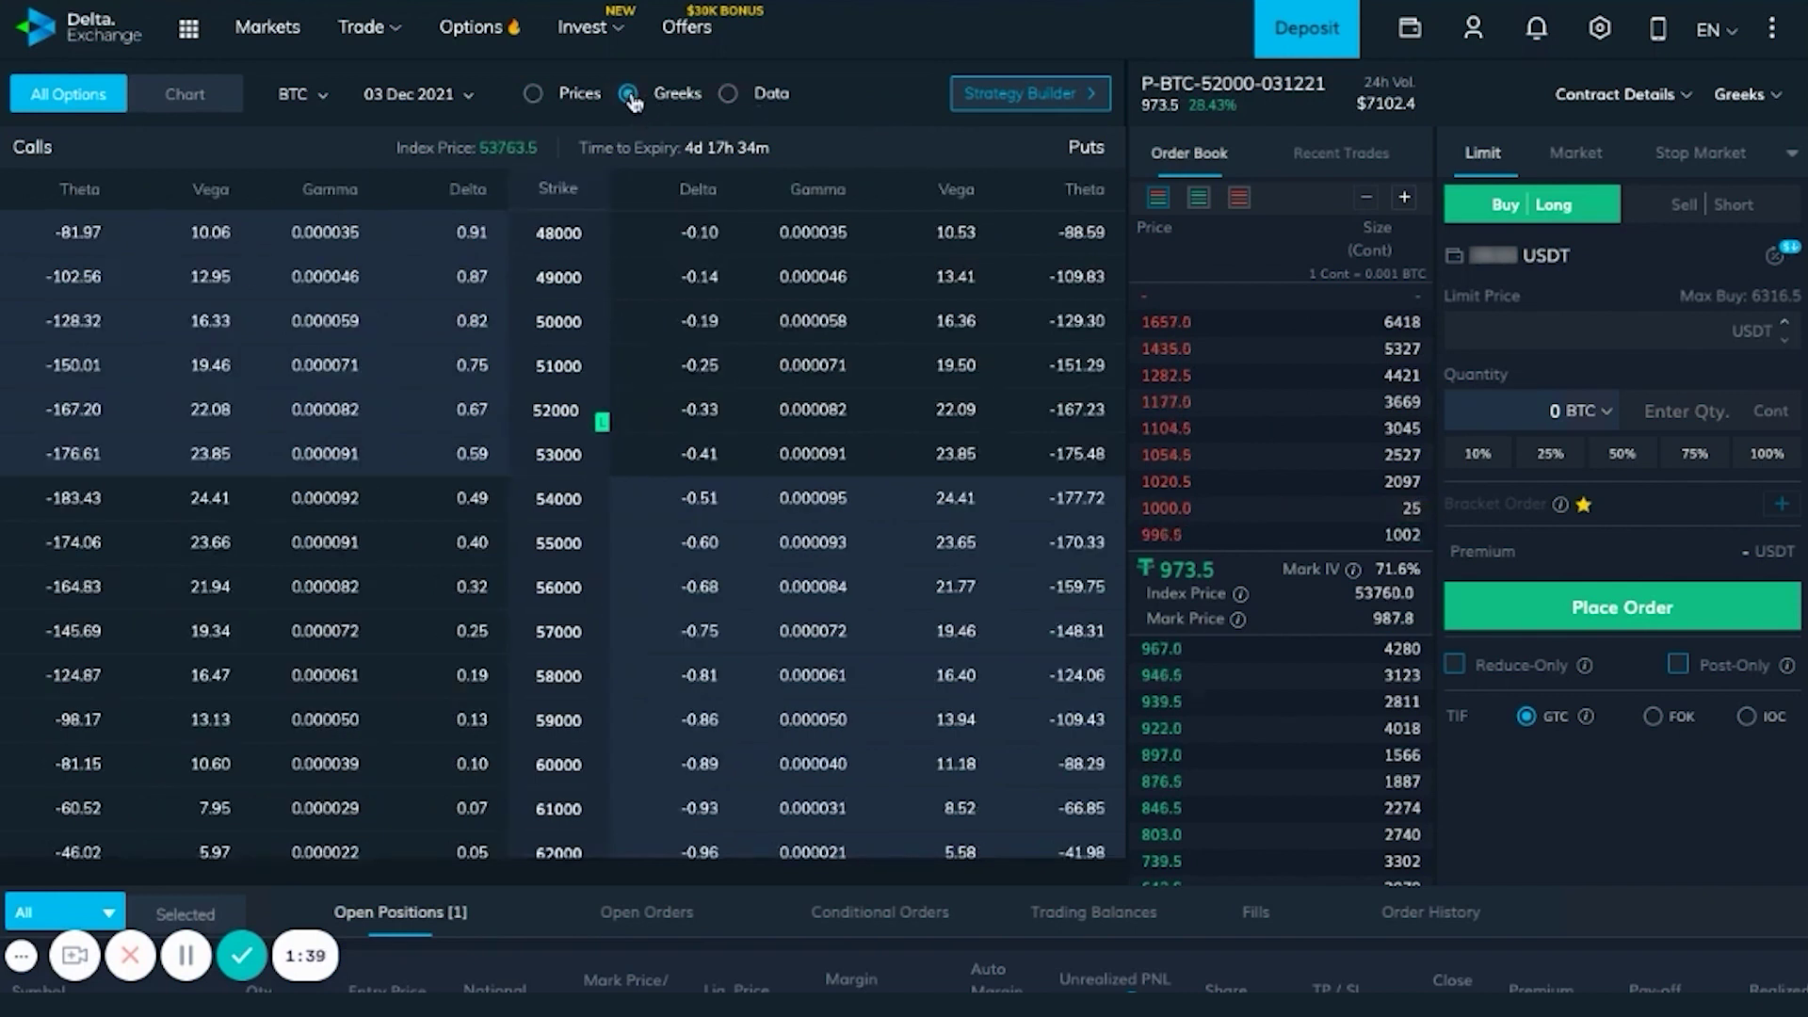
{"action": "left_click", "coordinate": [729, 94]}
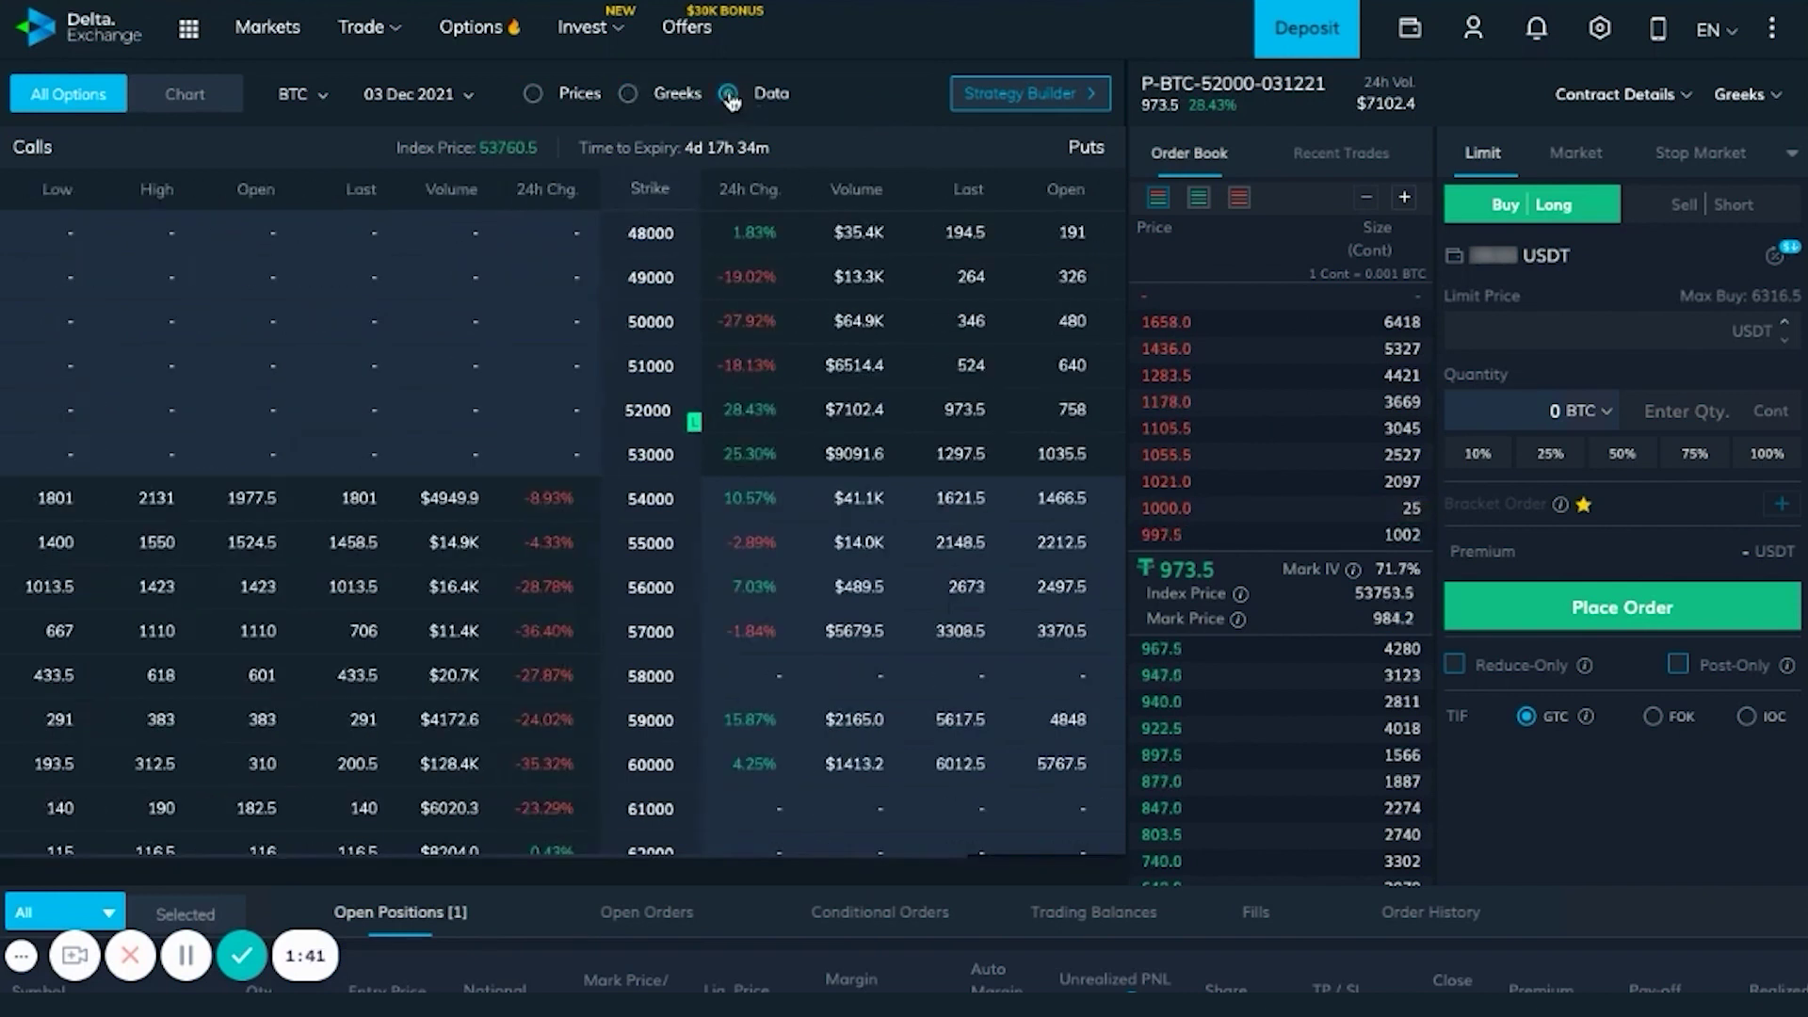
{"action": "left_click", "coordinate": [537, 95]}
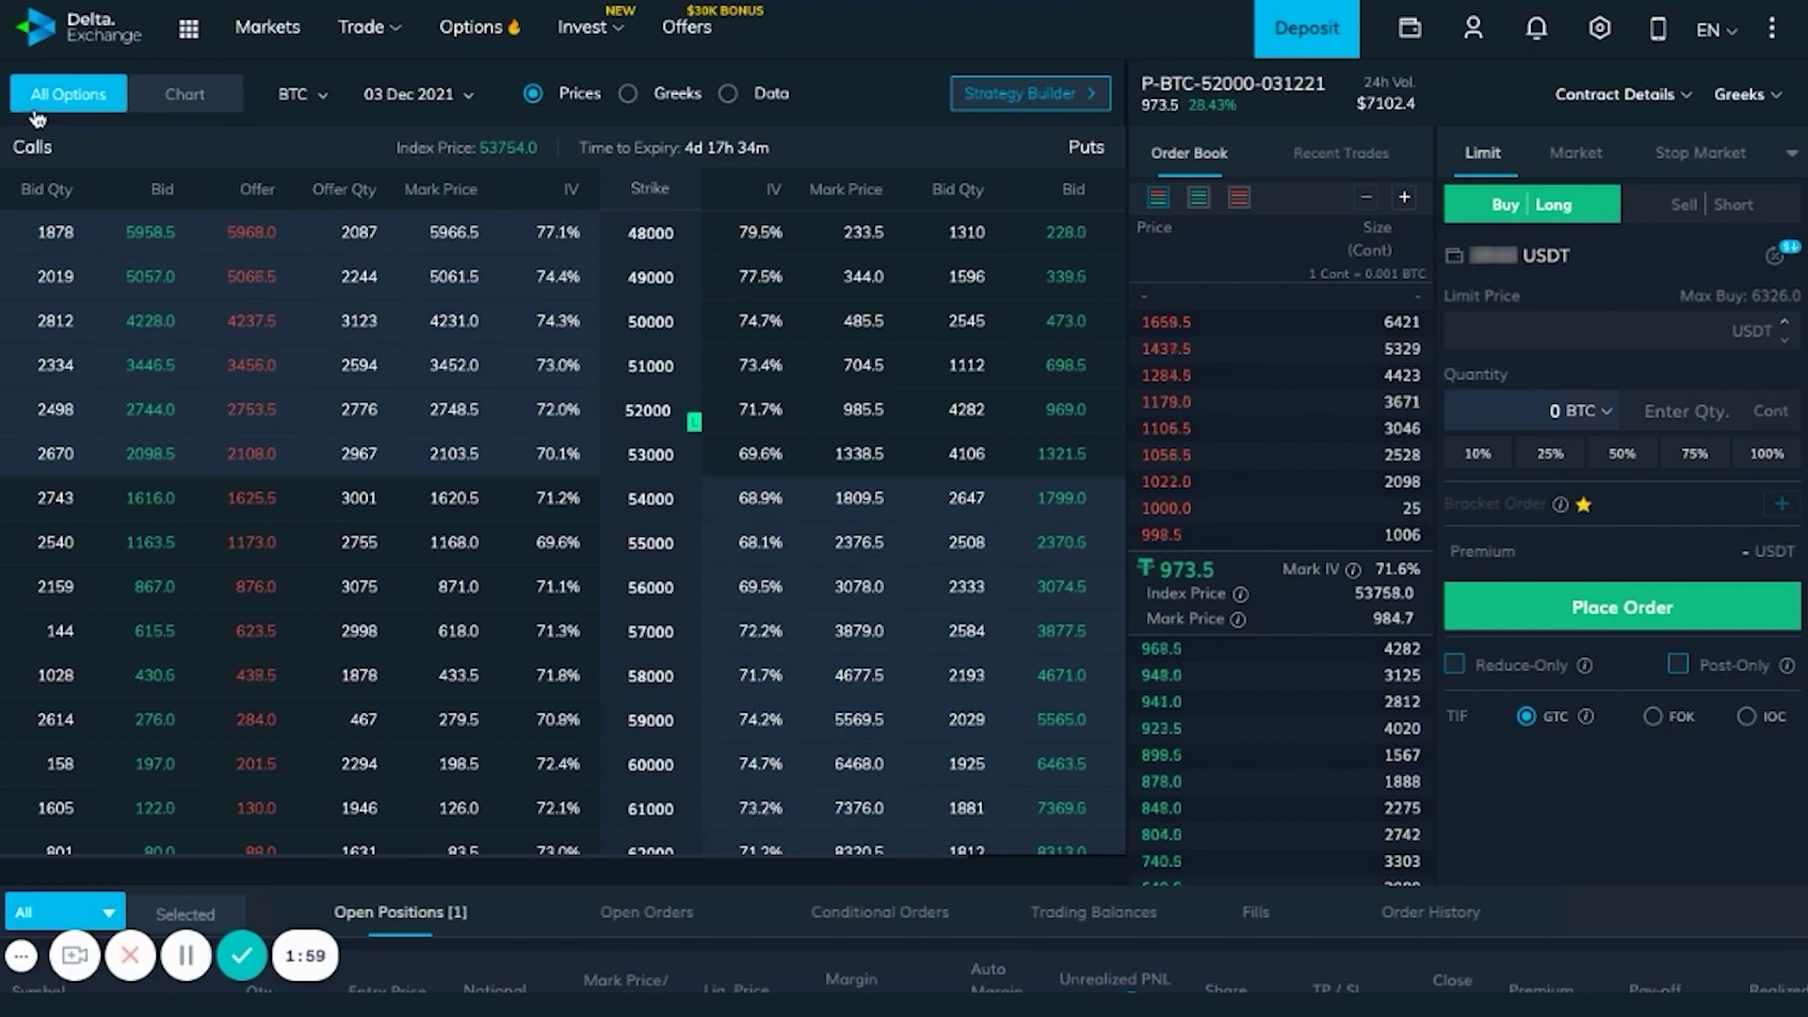
{"action": "left_click", "coordinate": [183, 112]}
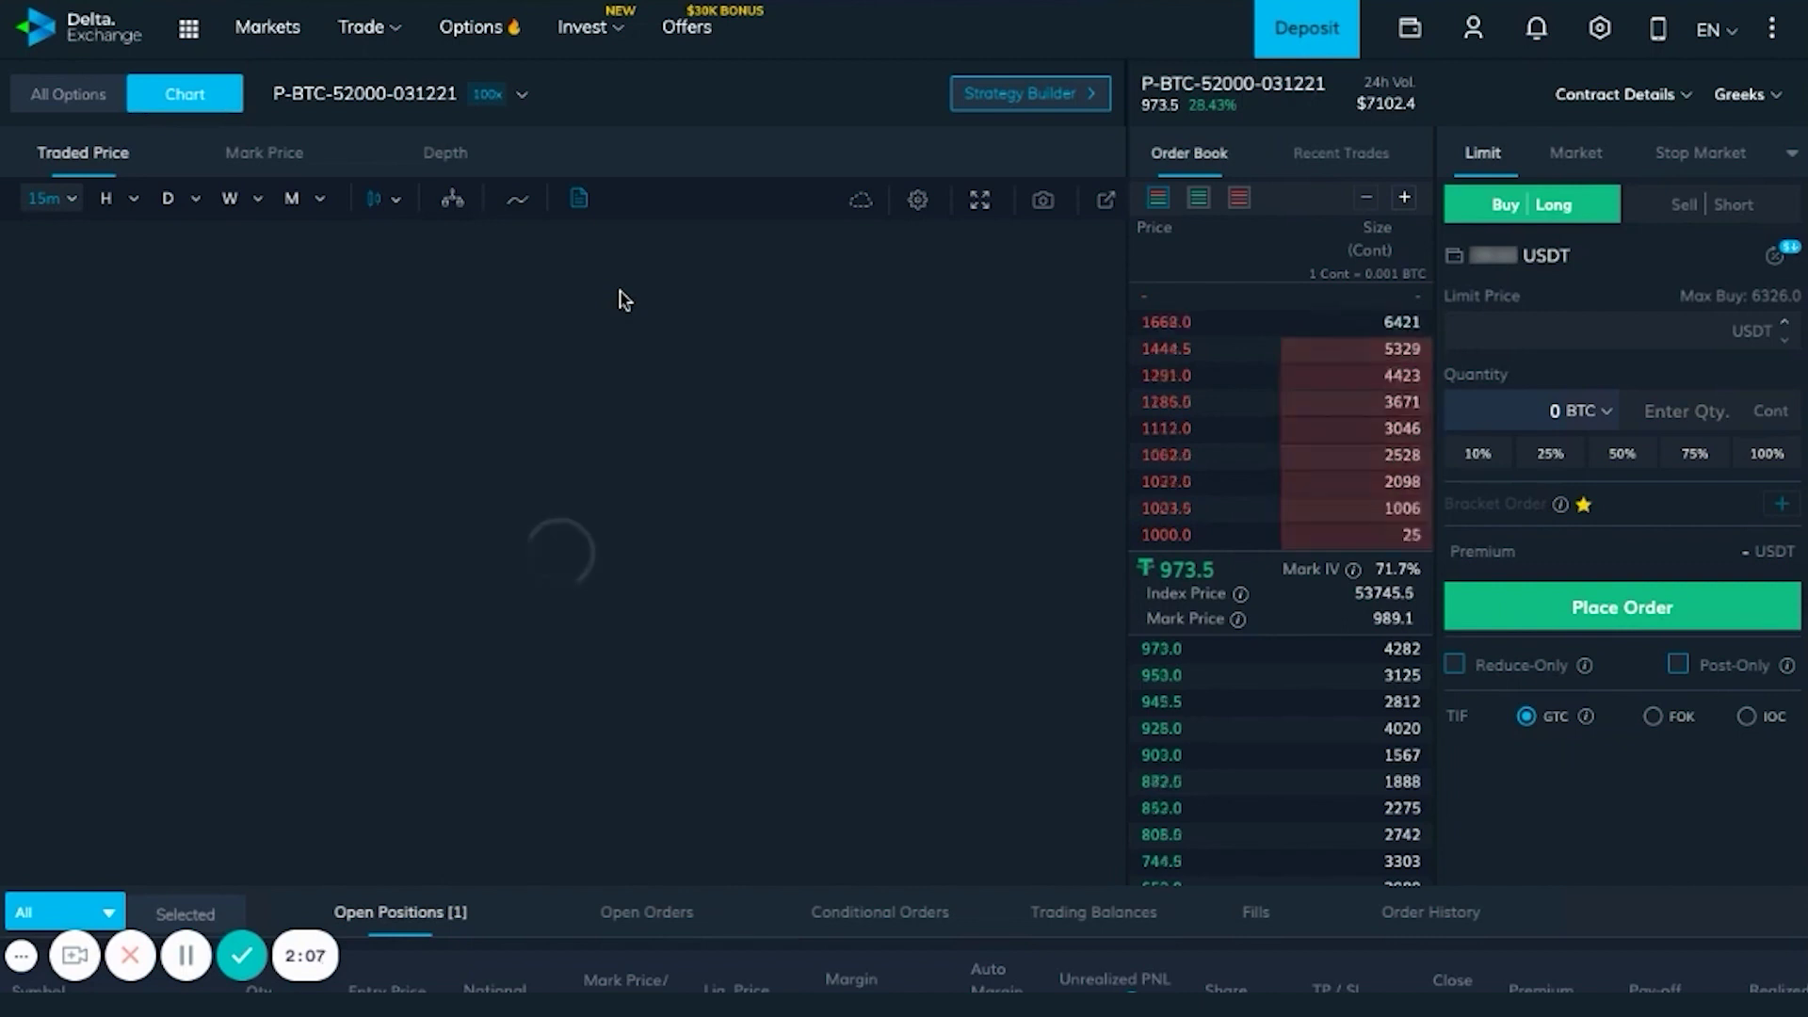
{"action": "left_click", "coordinate": [520, 95]}
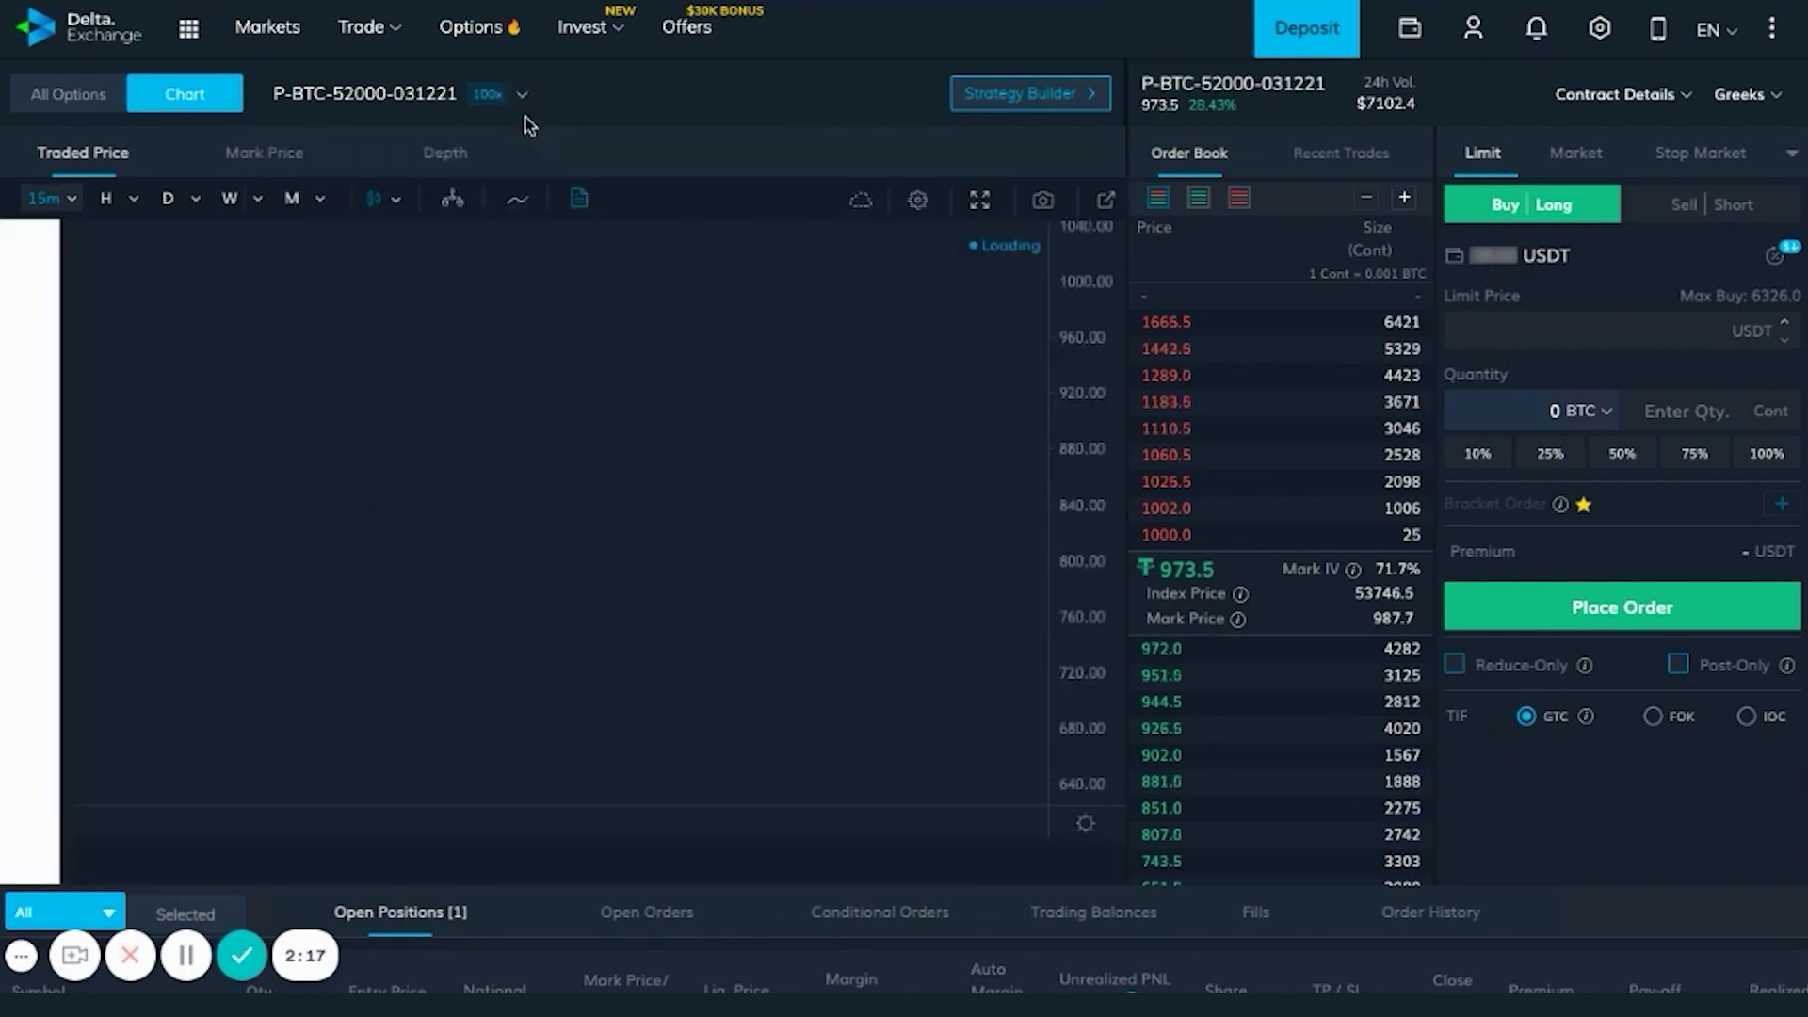
{"action": "left_click", "coordinate": [522, 97]}
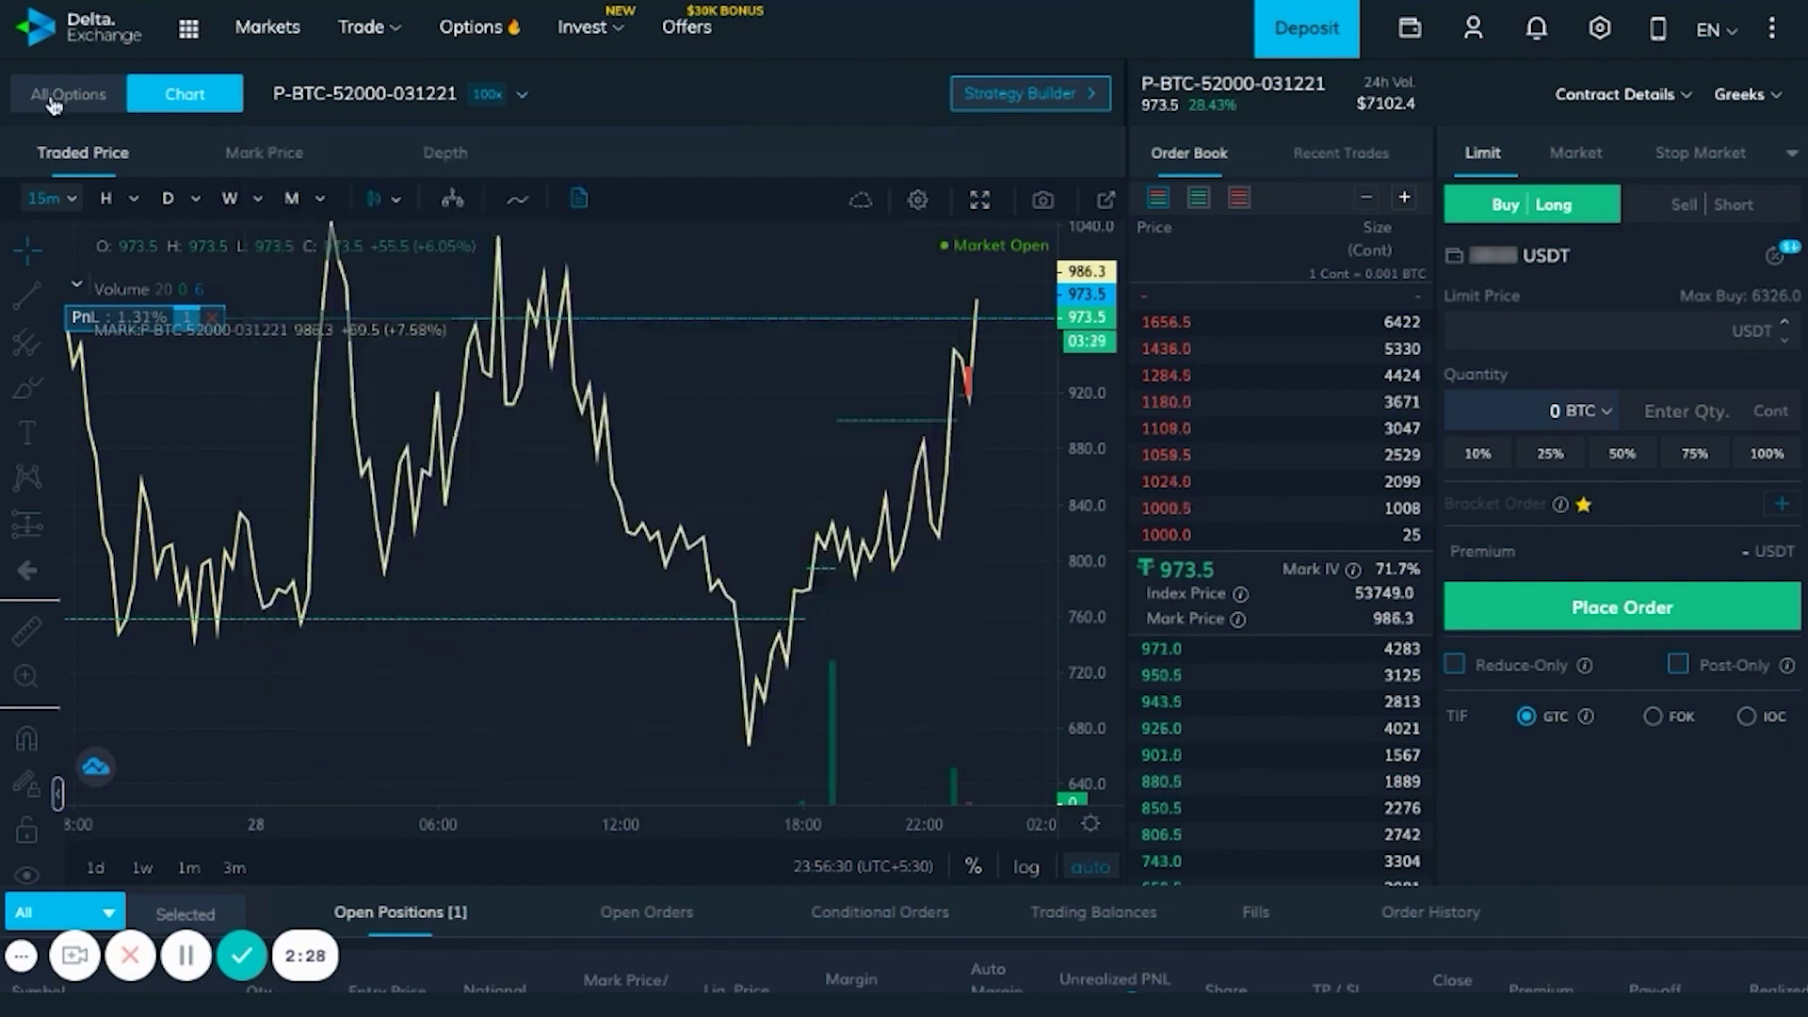
{"action": "left_click", "coordinate": [53, 103]}
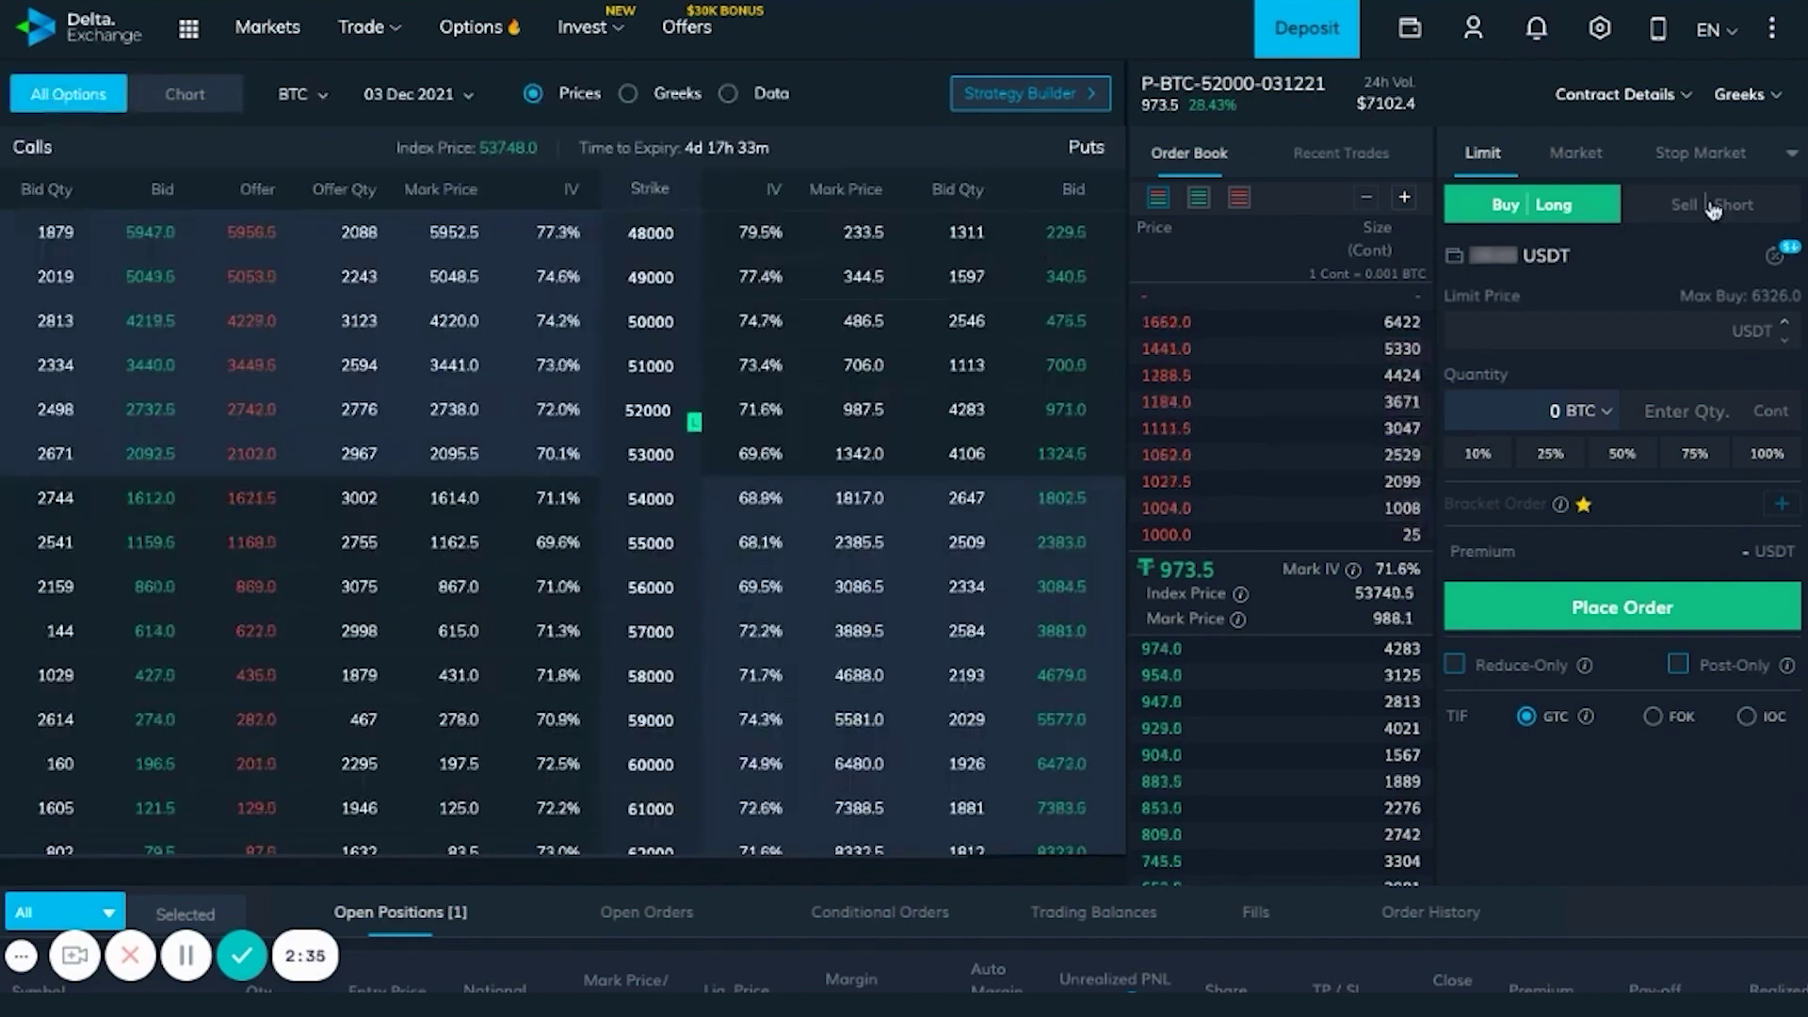
{"action": "left_click", "coordinate": [1683, 97]}
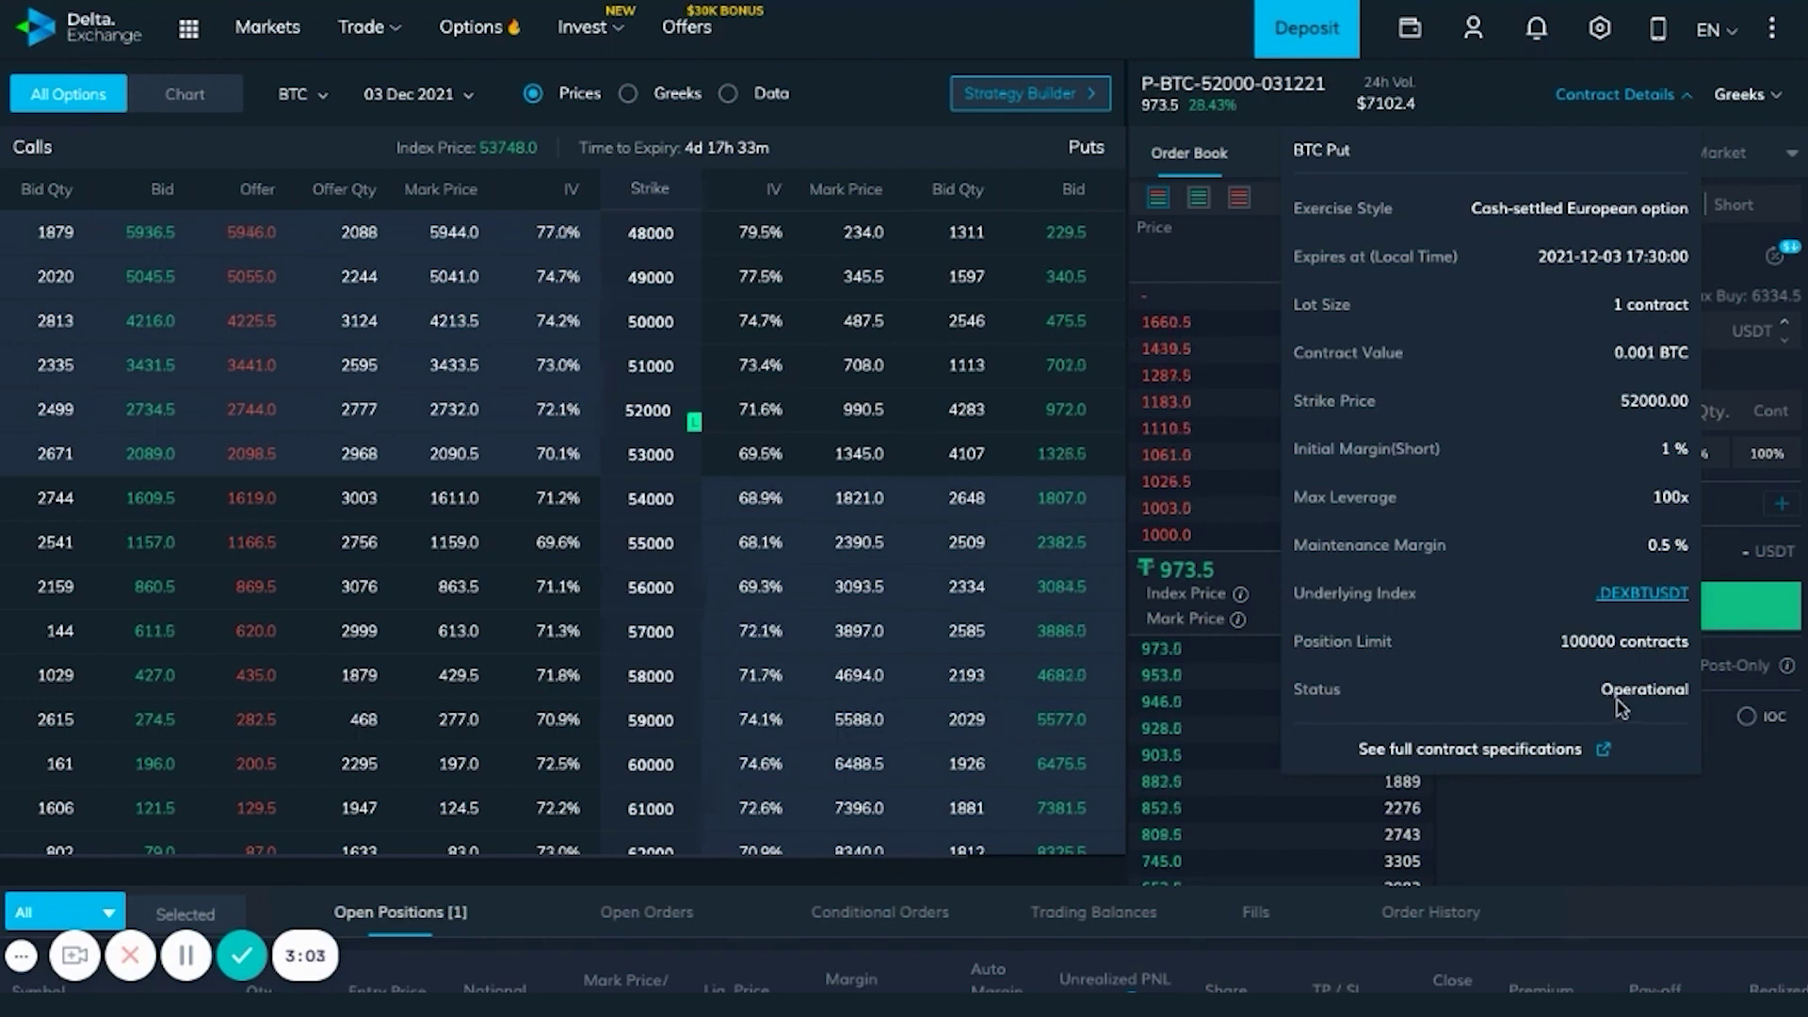
{"action": "left_click", "coordinate": [1601, 753]}
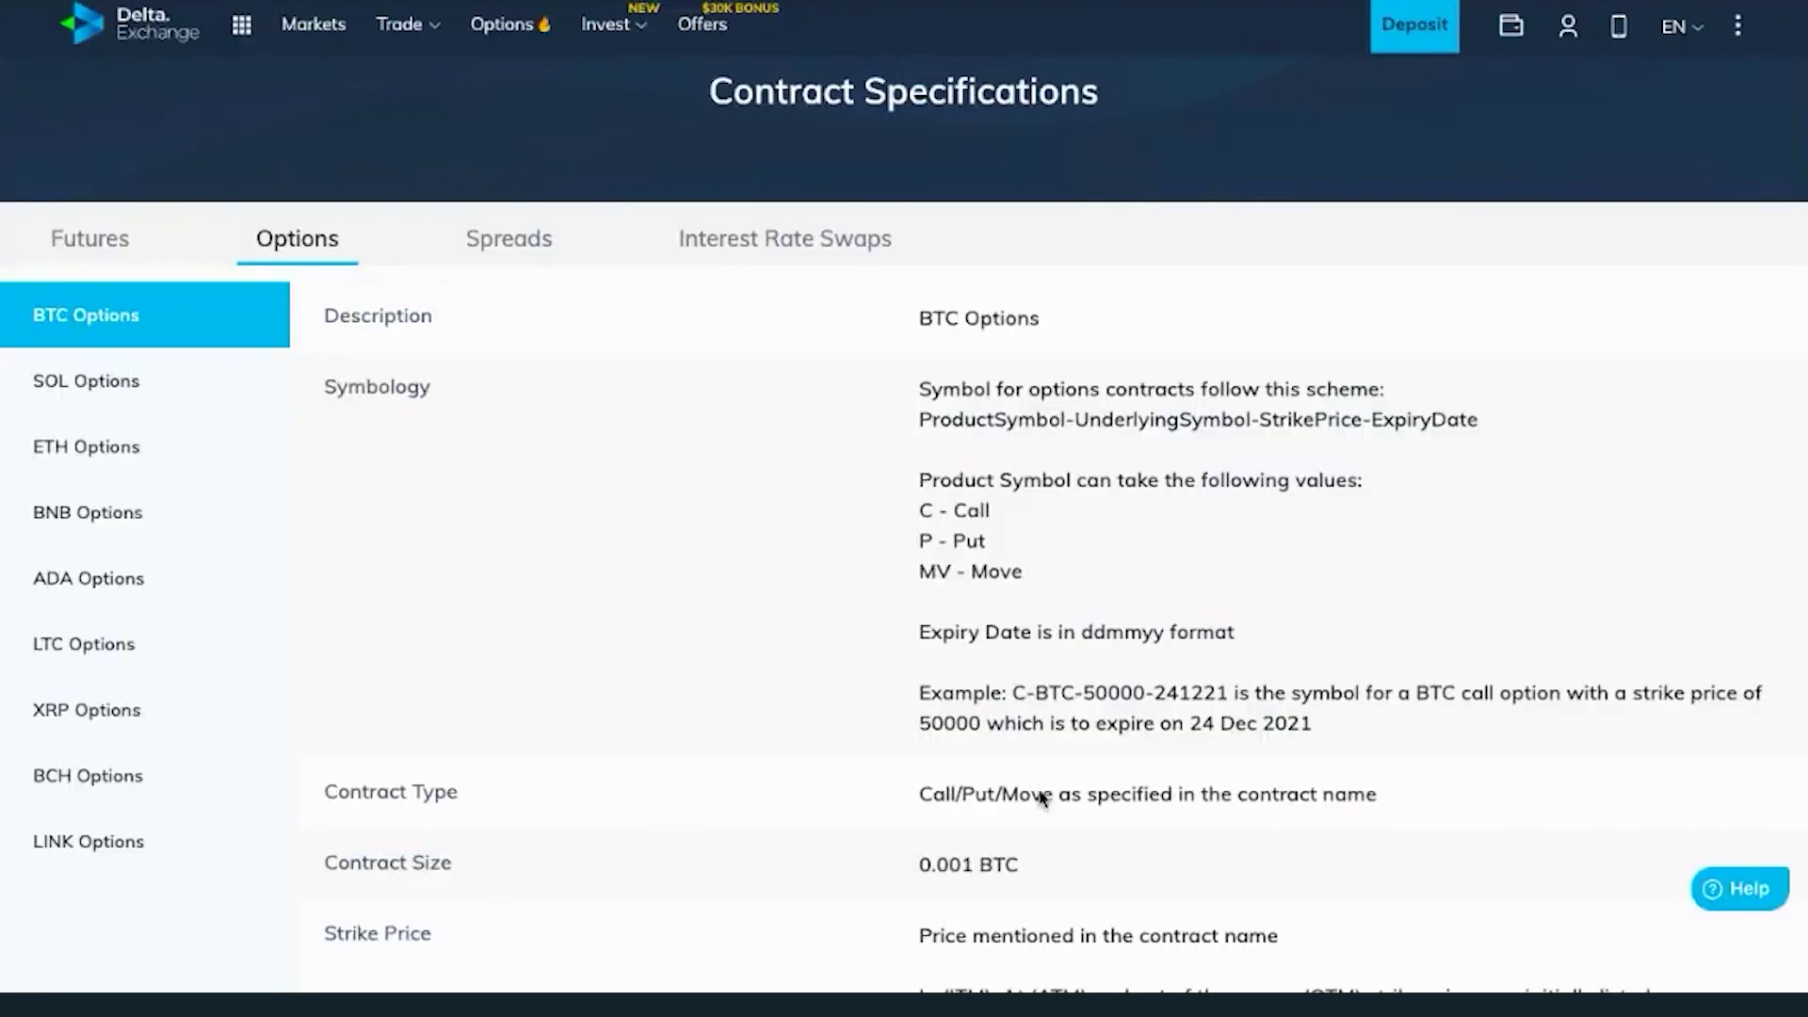
{"action": "scroll", "coordinate": [961, 834], "scroll_direction": "down", "scroll_amount": 4}
{"action": "scroll", "coordinate": [960, 833], "scroll_direction": "down", "scroll_amount": 1}
{"action": "scroll", "coordinate": [960, 833], "scroll_direction": "down", "scroll_amount": 1}
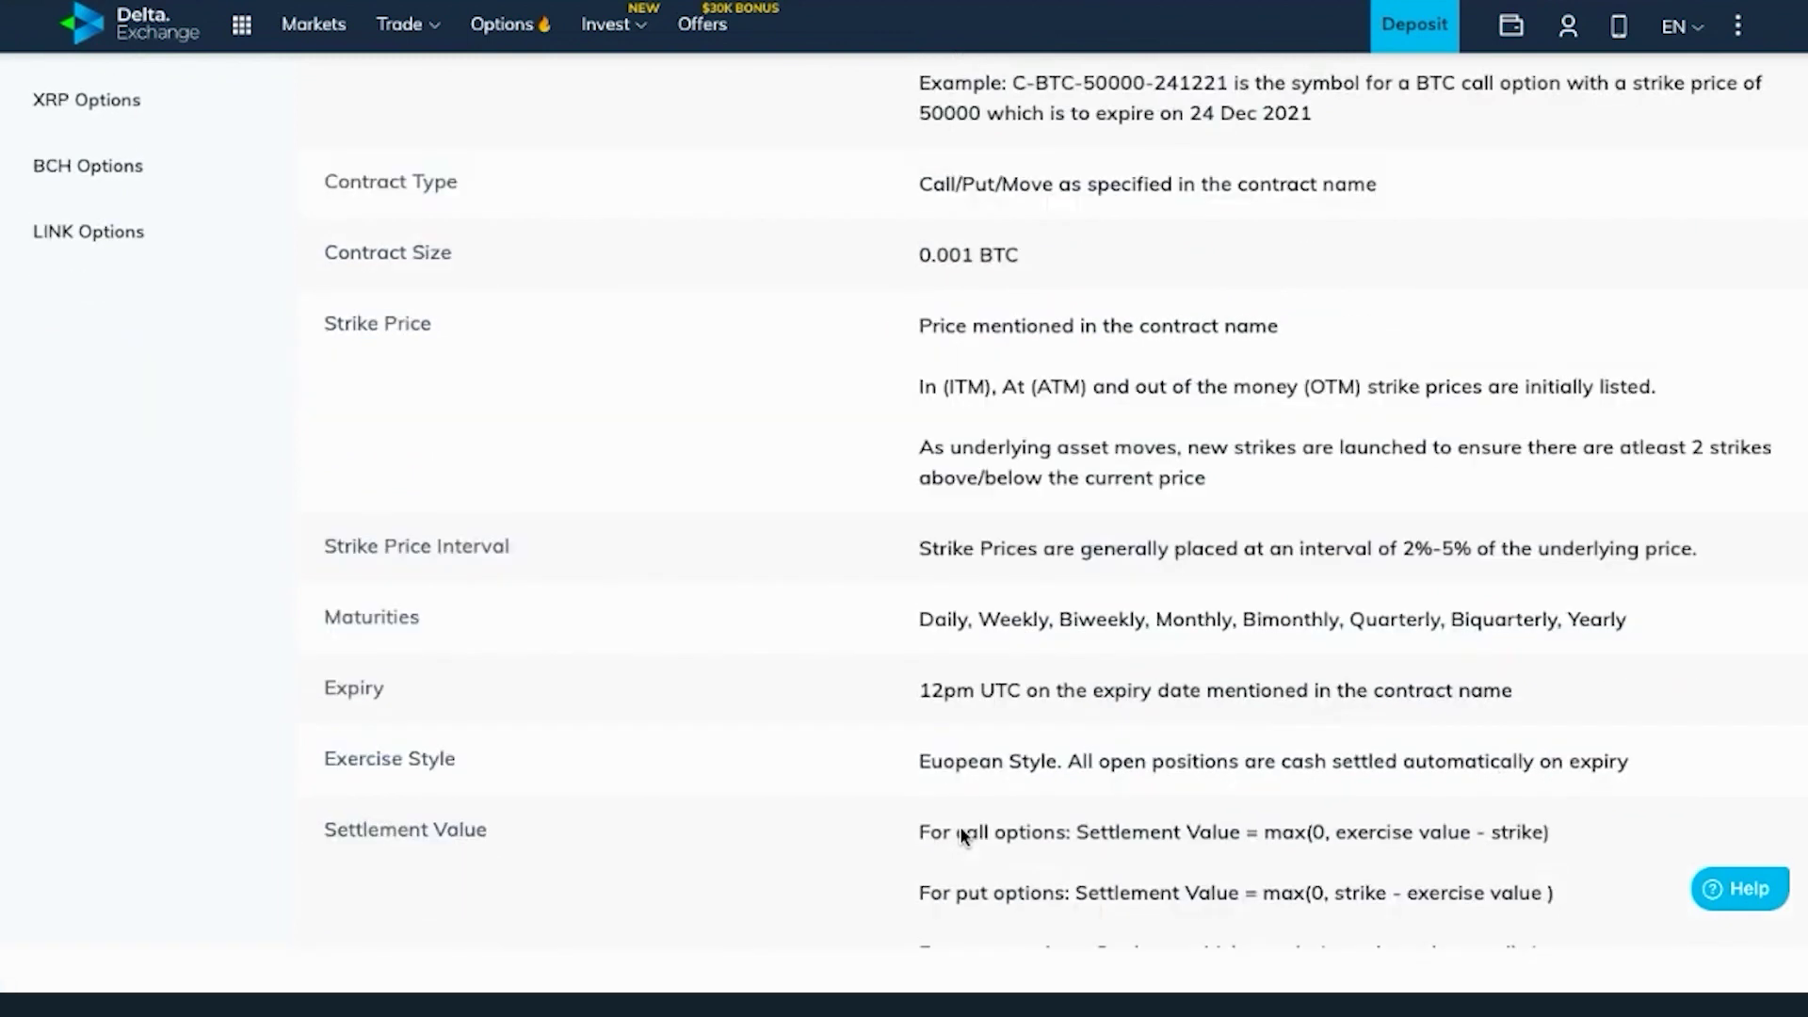
{"action": "scroll", "coordinate": [960, 833], "scroll_direction": "down", "scroll_amount": 1}
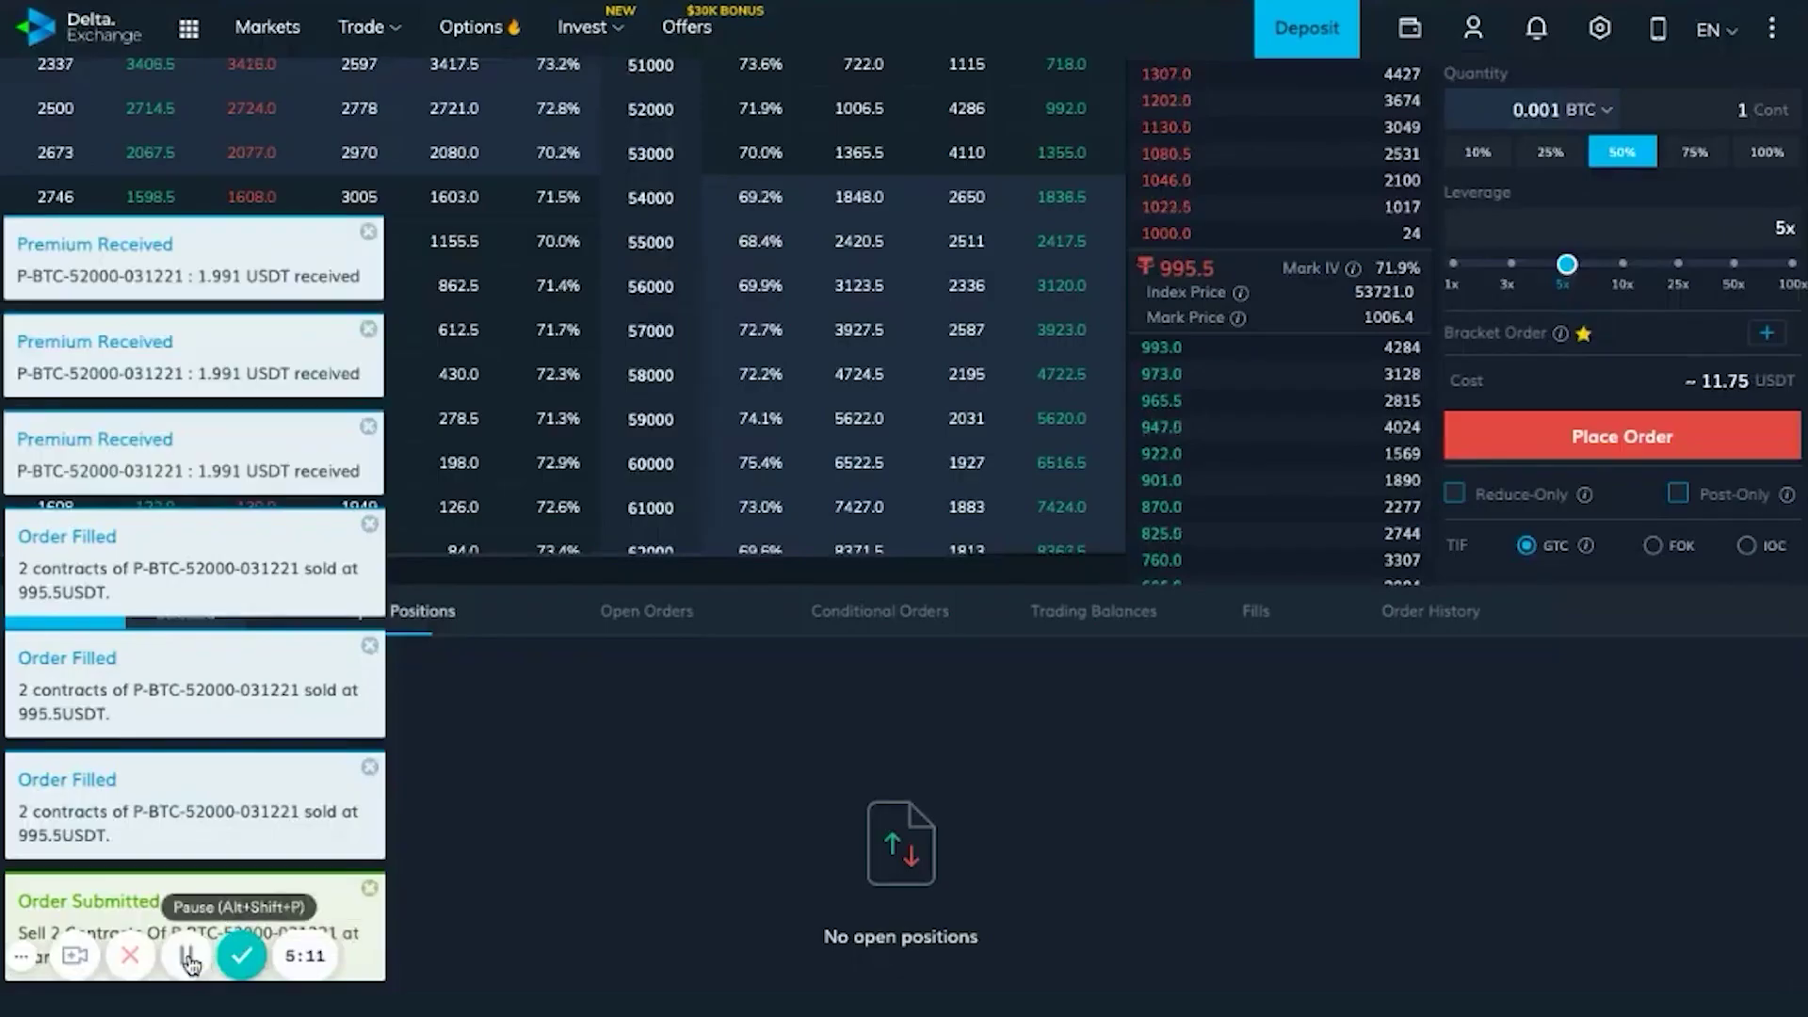
{"action": "left_click", "coordinate": [186, 955]}
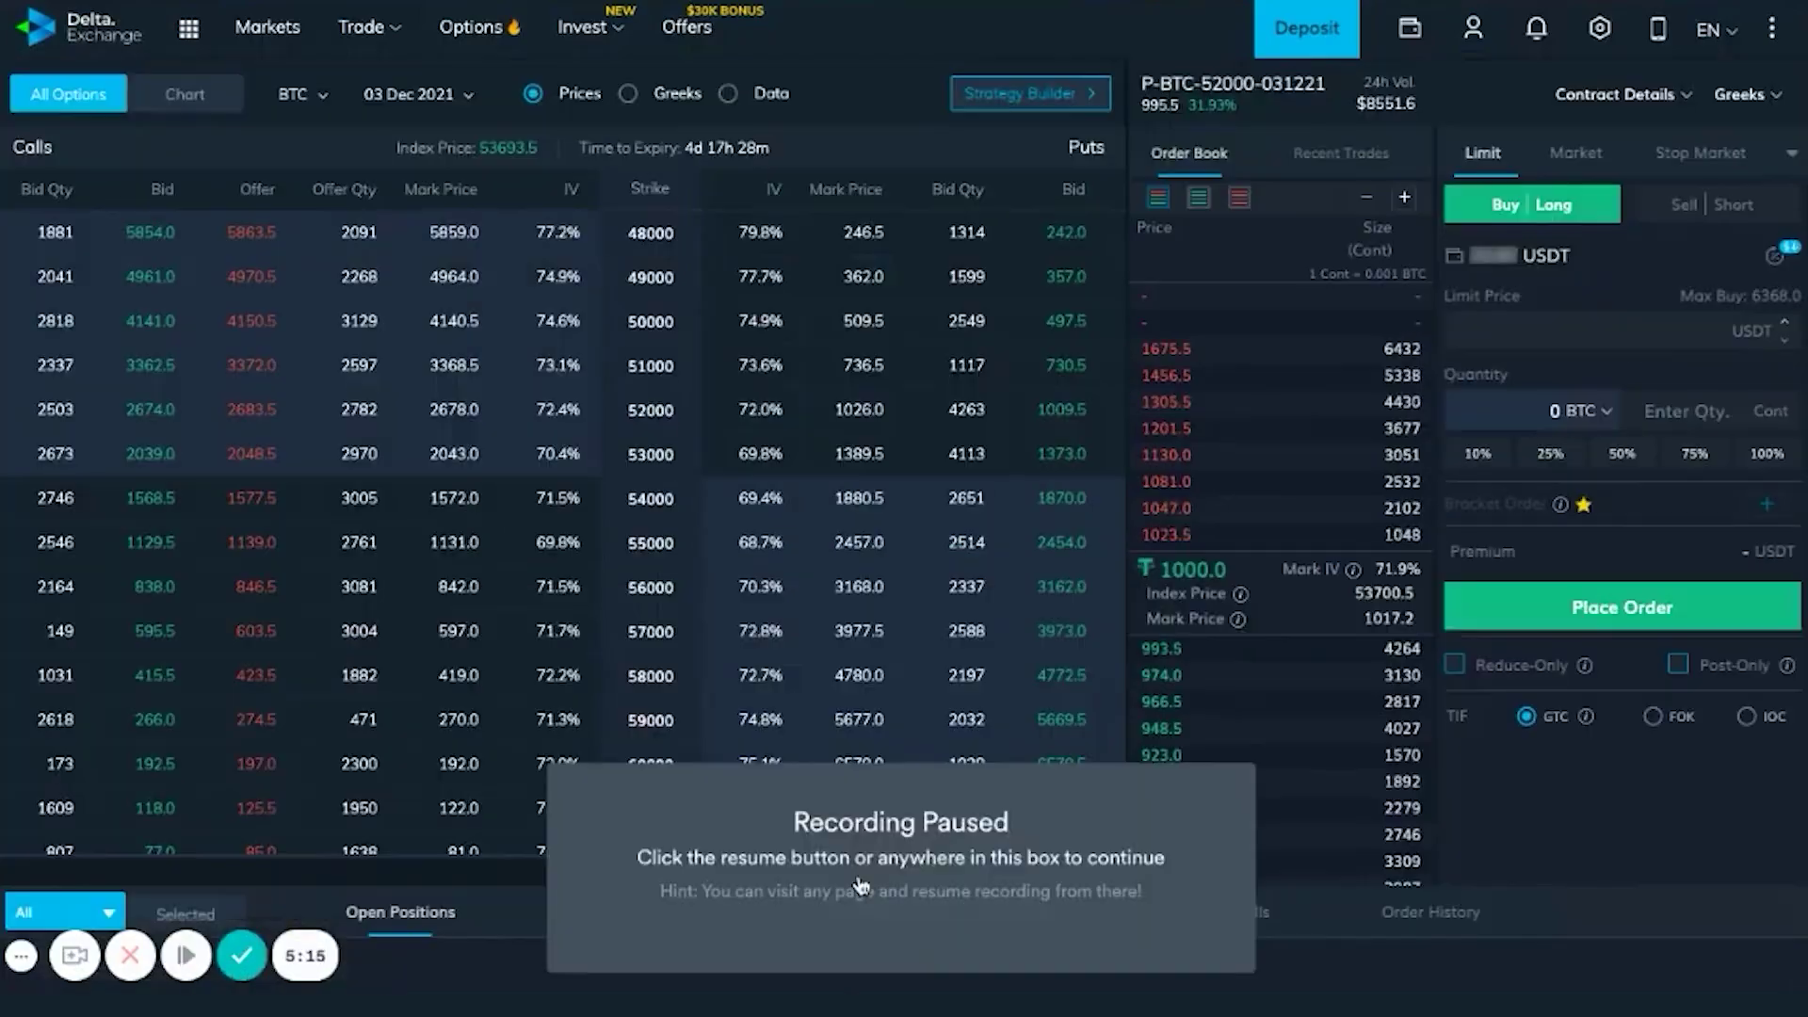
{"action": "left_click", "coordinate": [860, 885]}
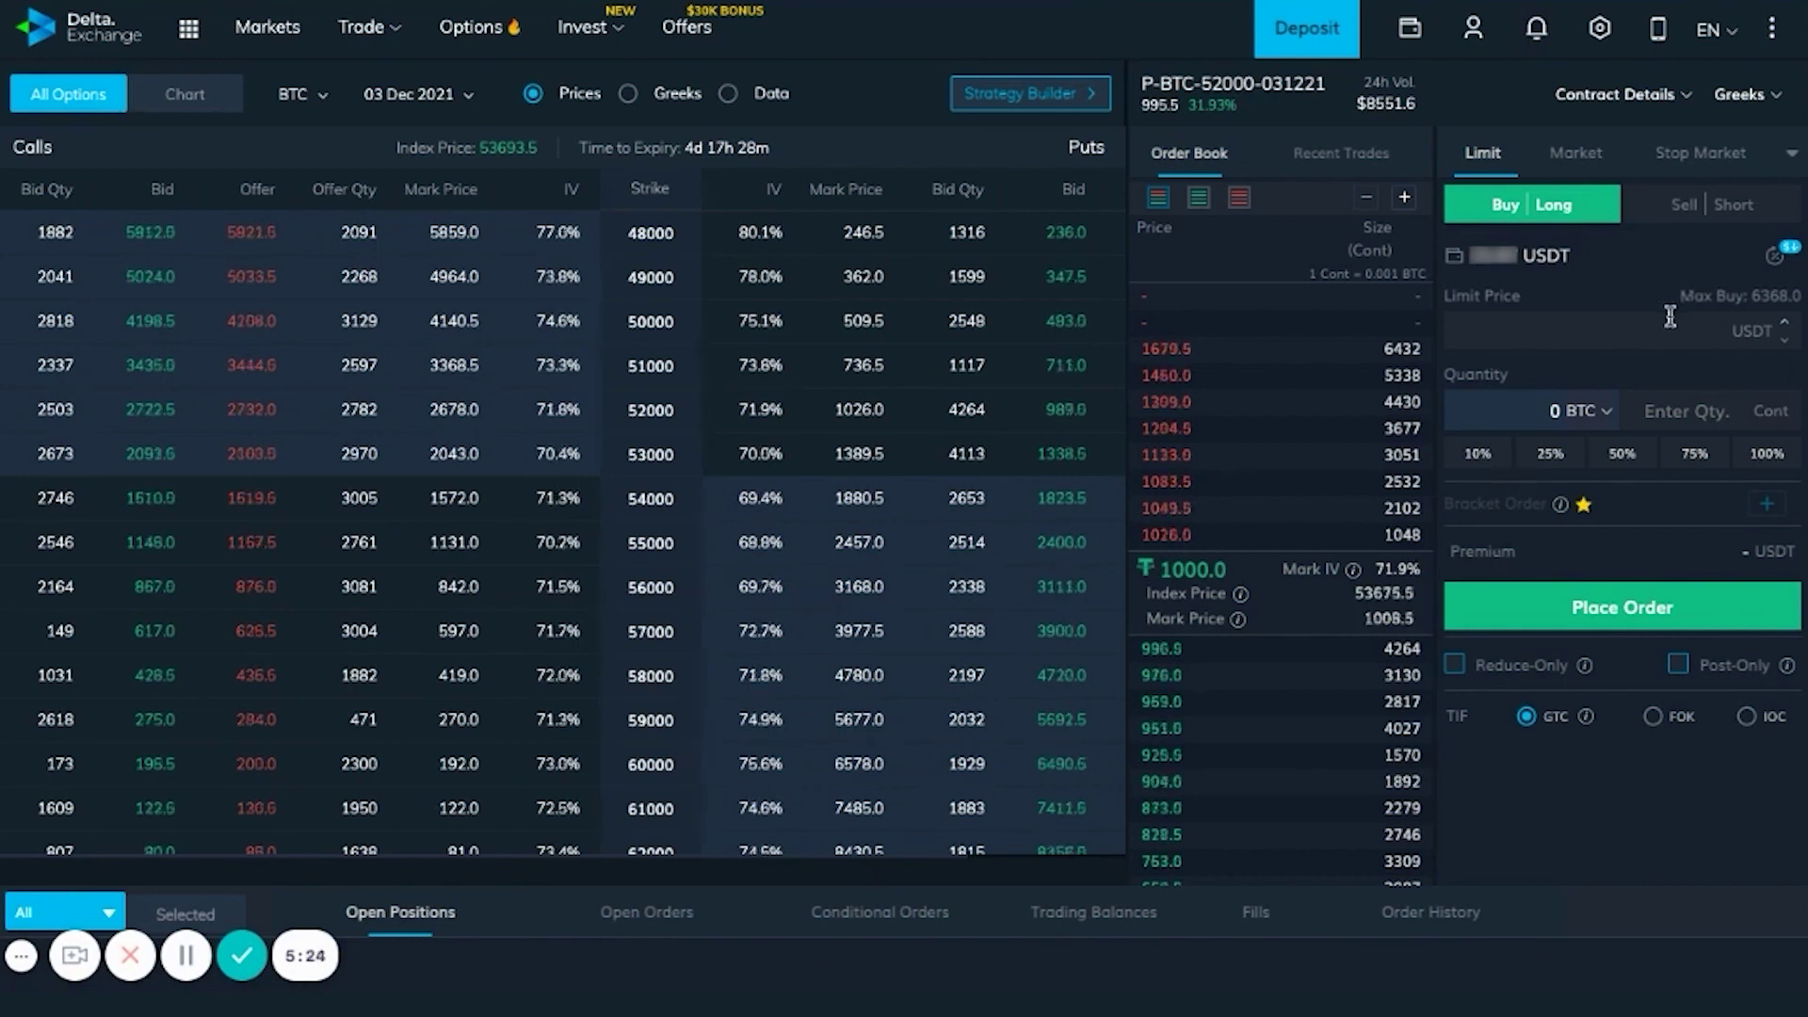
Step: Fill the buy order with a 1027.0 limit price and a 1-contract (0.001 BTC) quantity
{"action": "left_click", "coordinate": [1171, 539]}
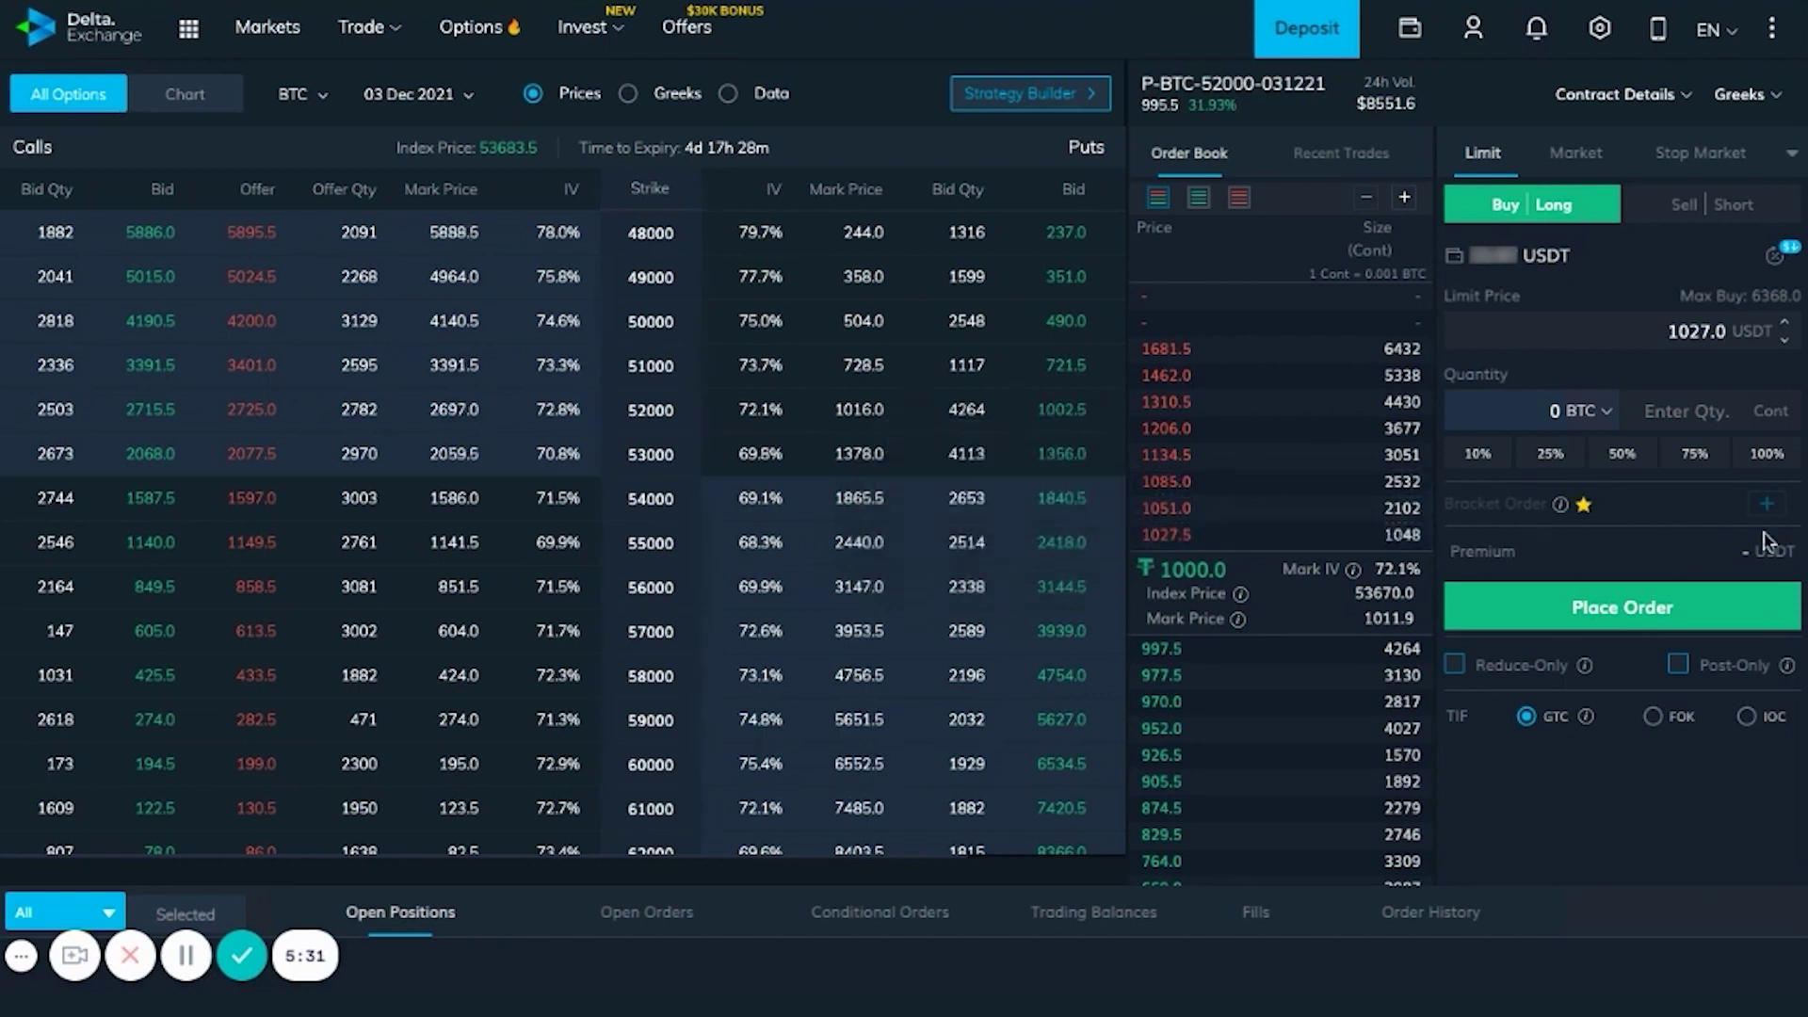
{"action": "left_click", "coordinate": [1710, 405]}
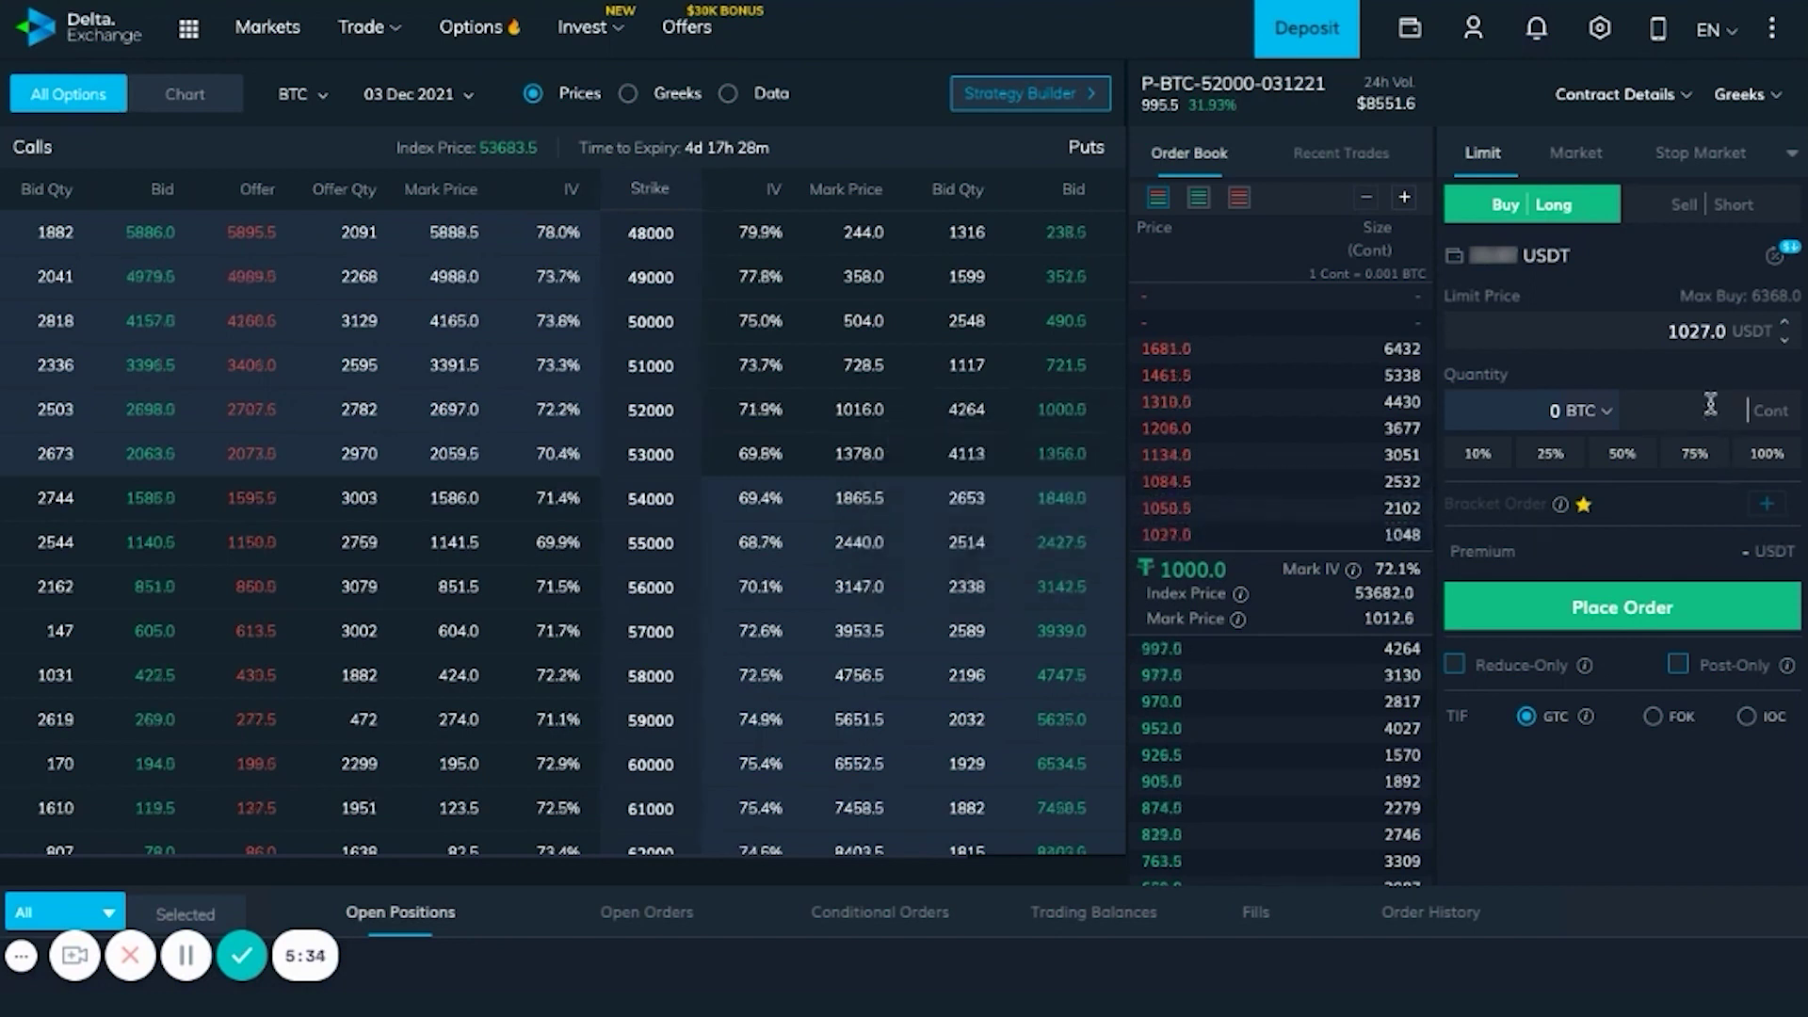
{"action": "type", "text": "1"}
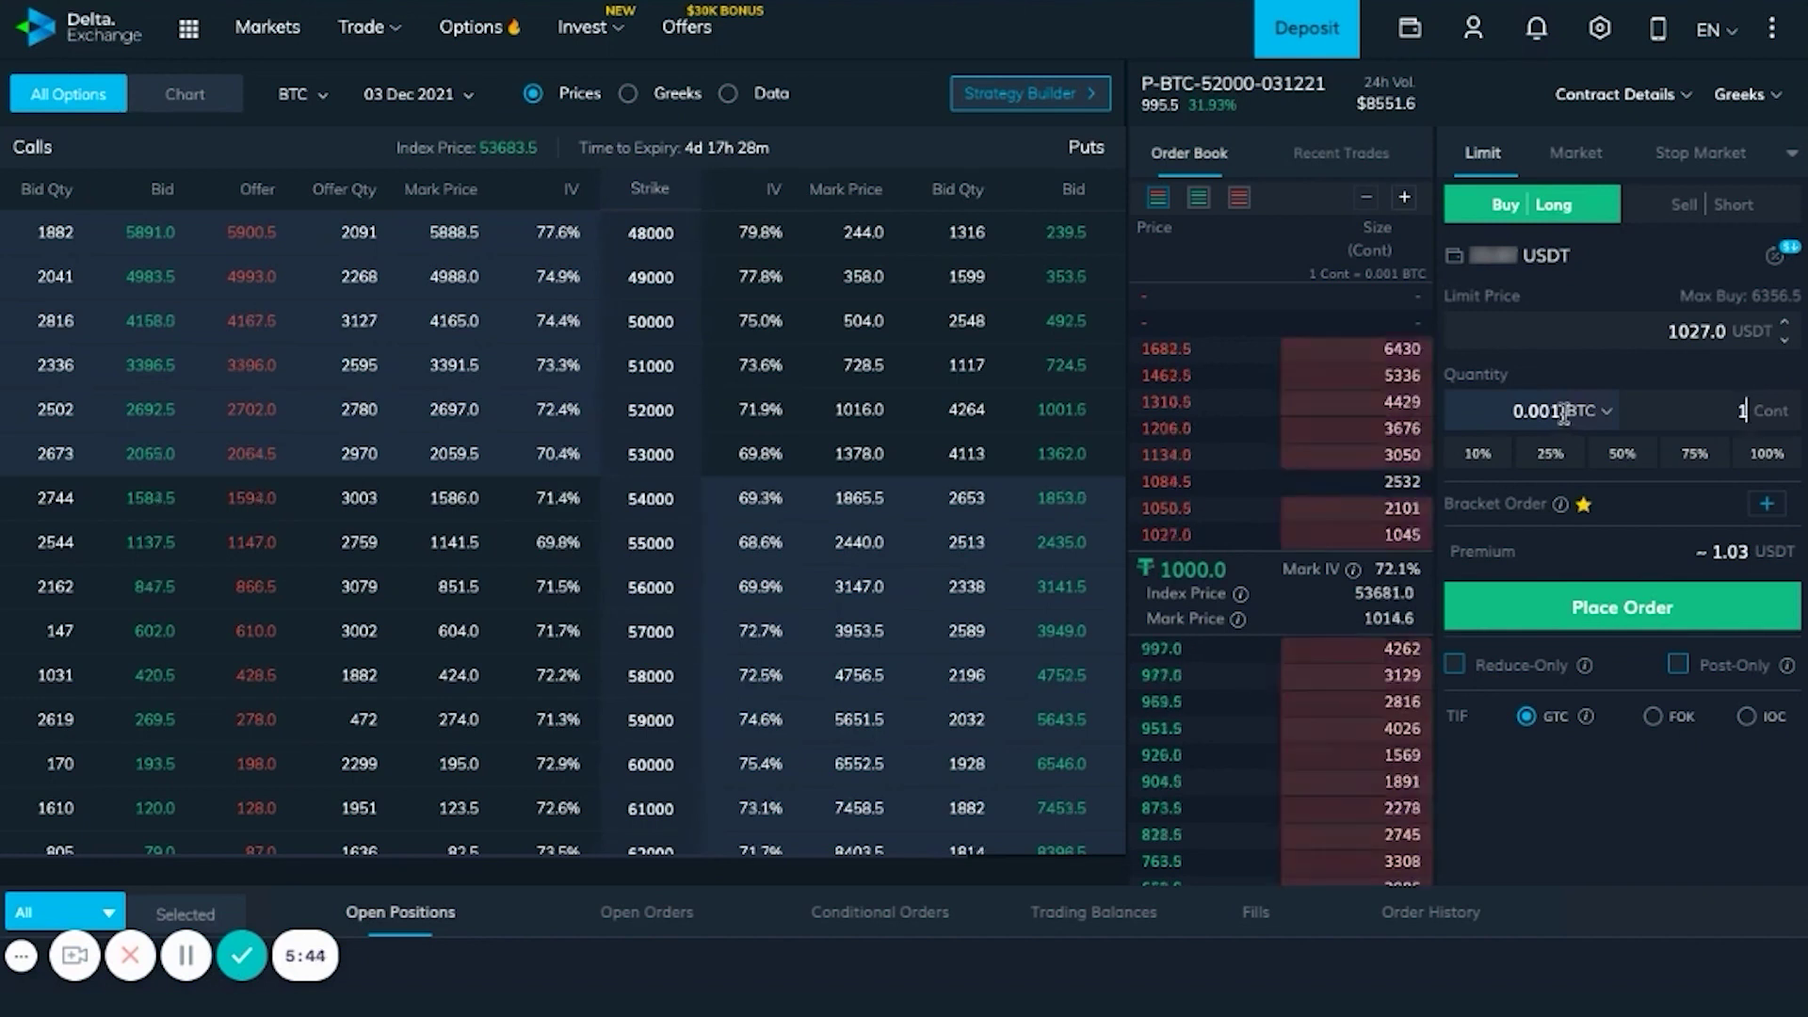
{"action": "key", "text": "BackSpace"}
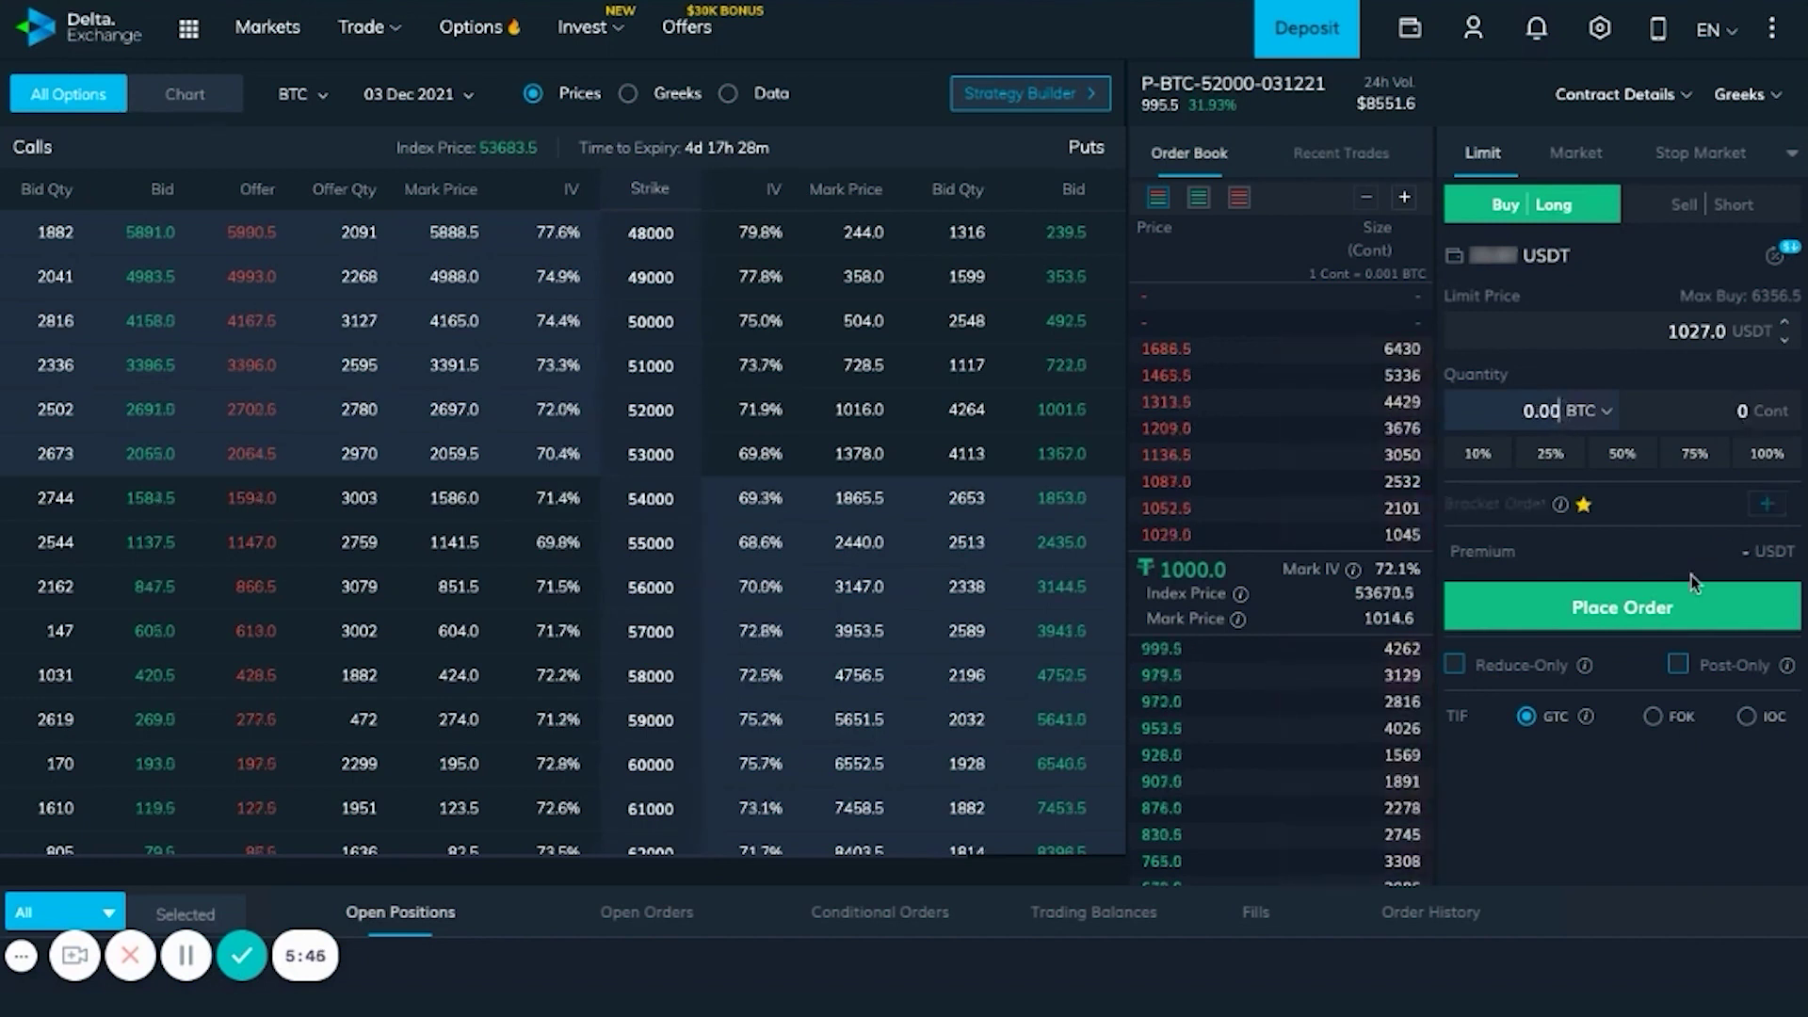
{"action": "key", "text": "BackSpace"}
{"action": "type", "text": "1"}
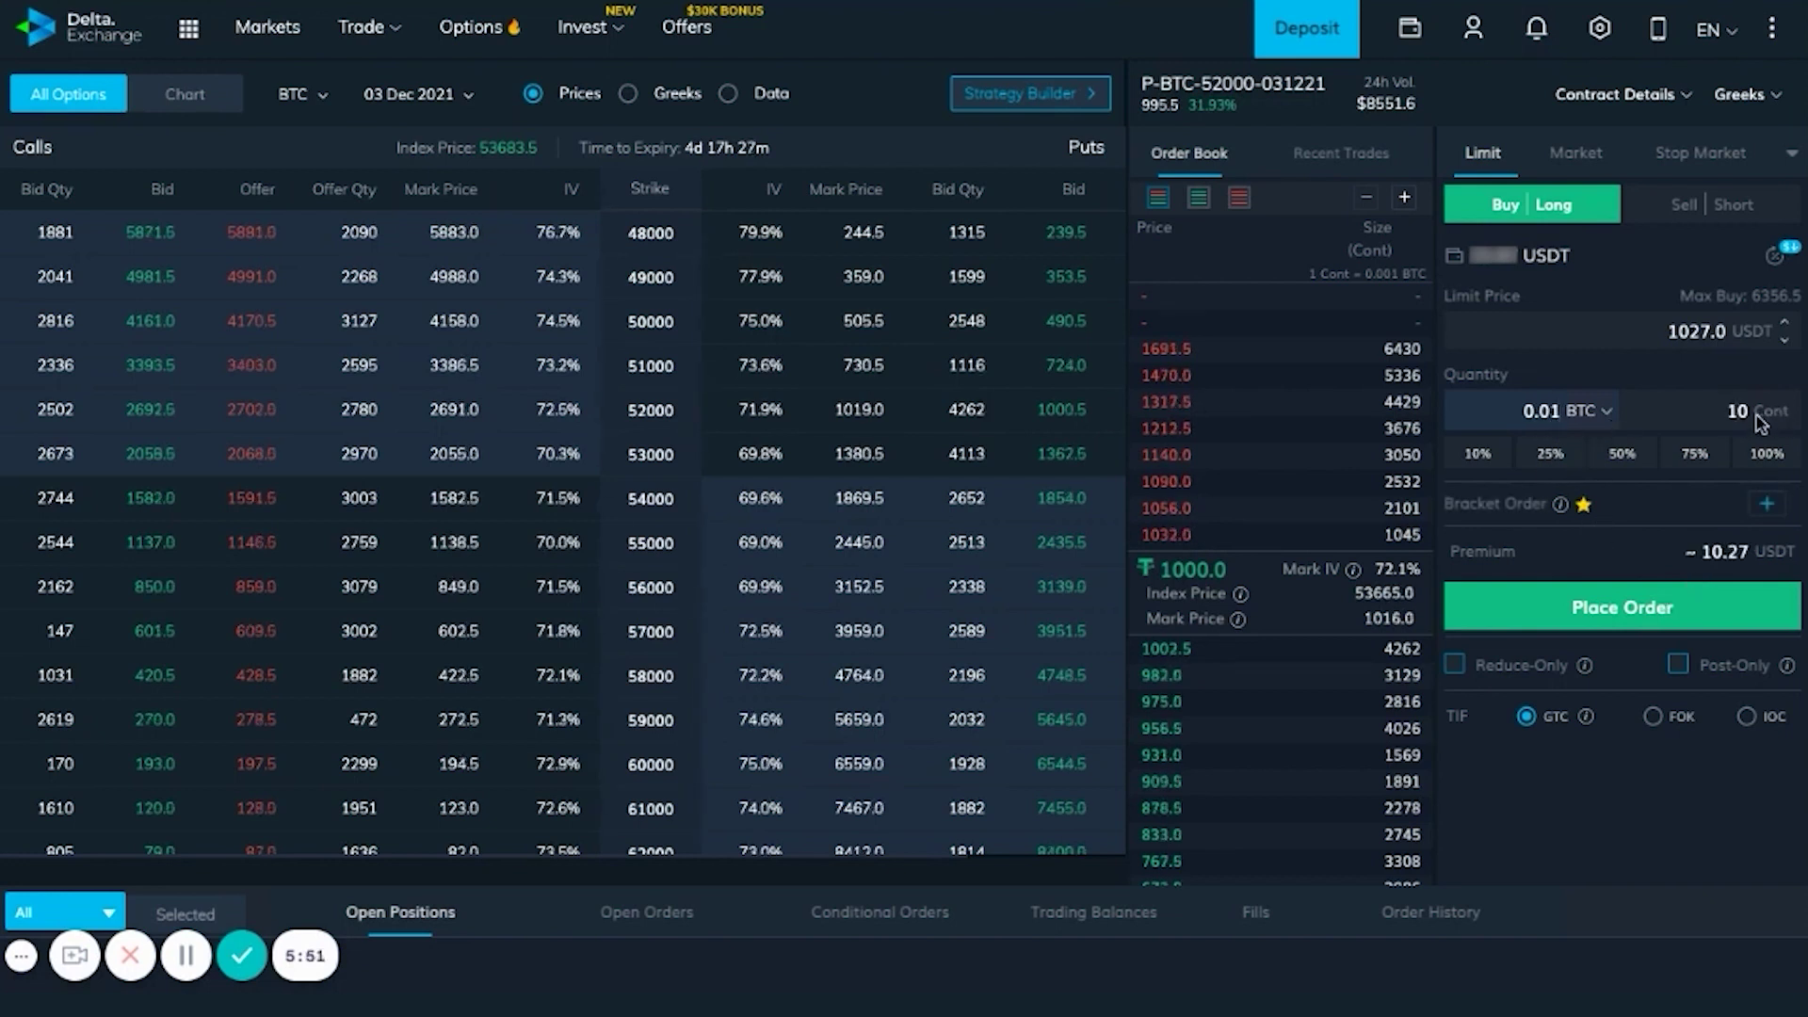
{"action": "key", "text": "BackSpace"}
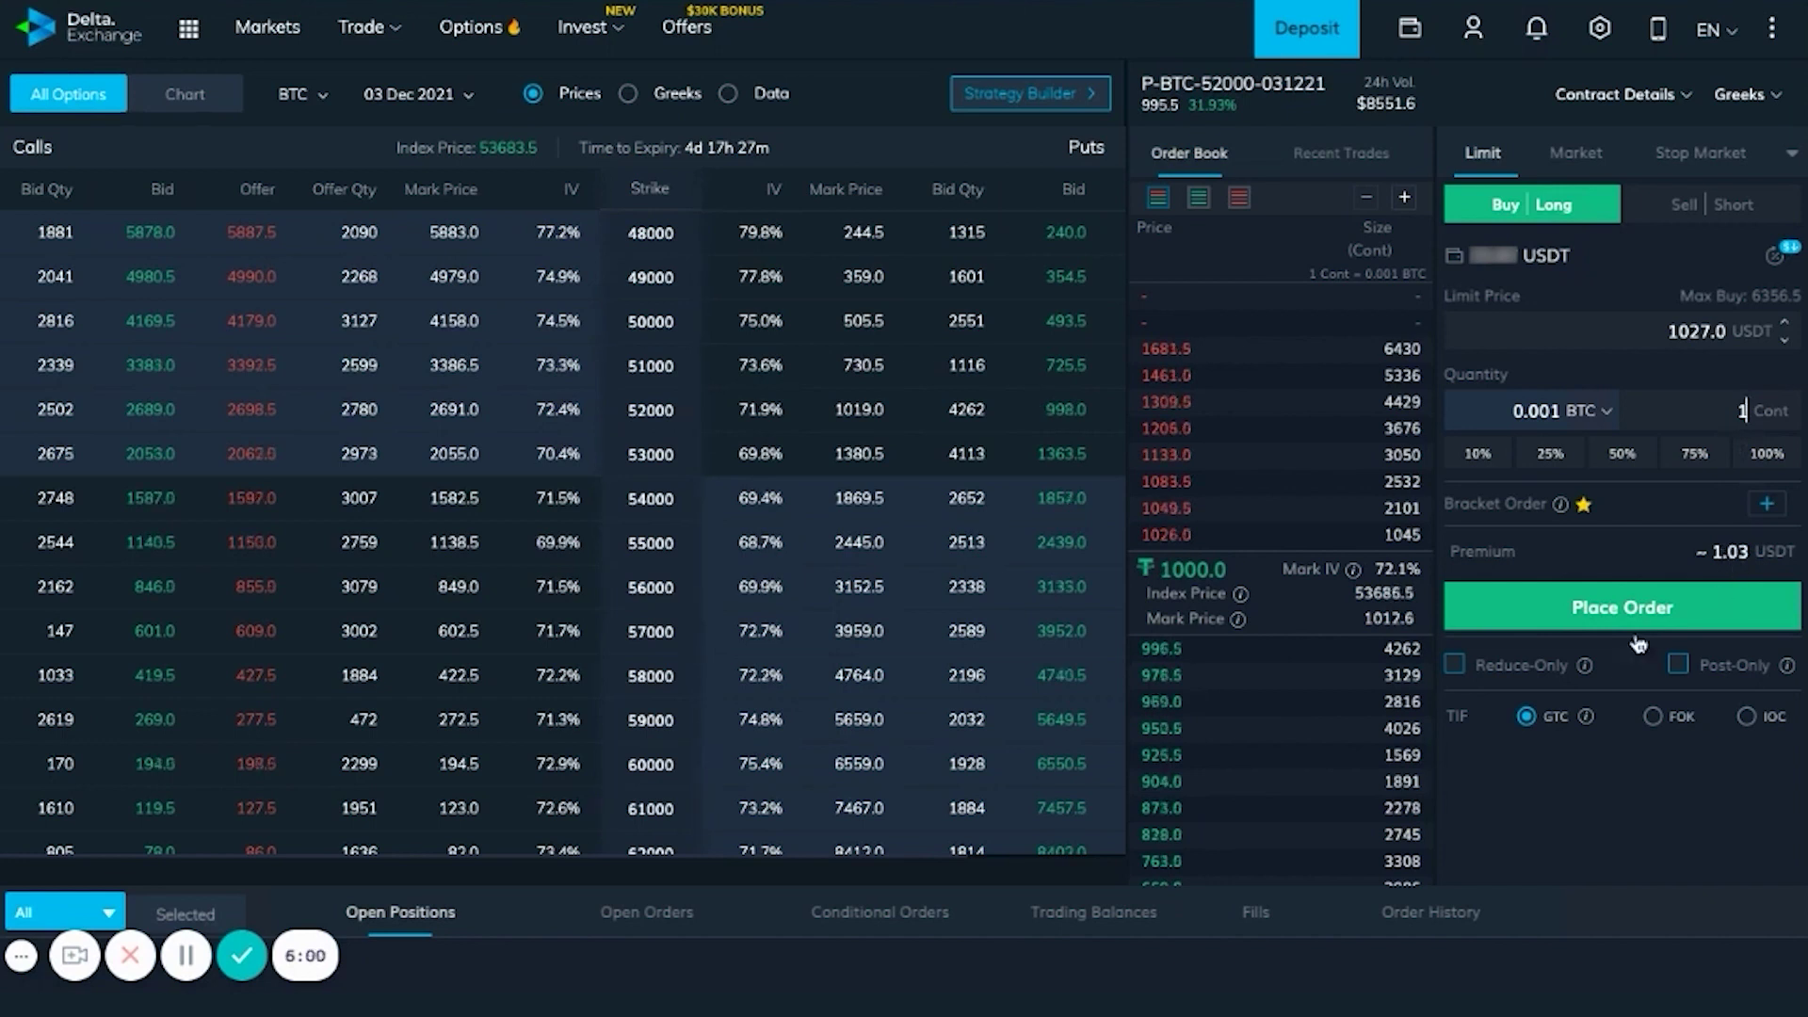
Step: Place the 1-contract put buy, check the 1021.5 long position, and switch to Sell | Short
{"action": "left_click", "coordinate": [1607, 608]}
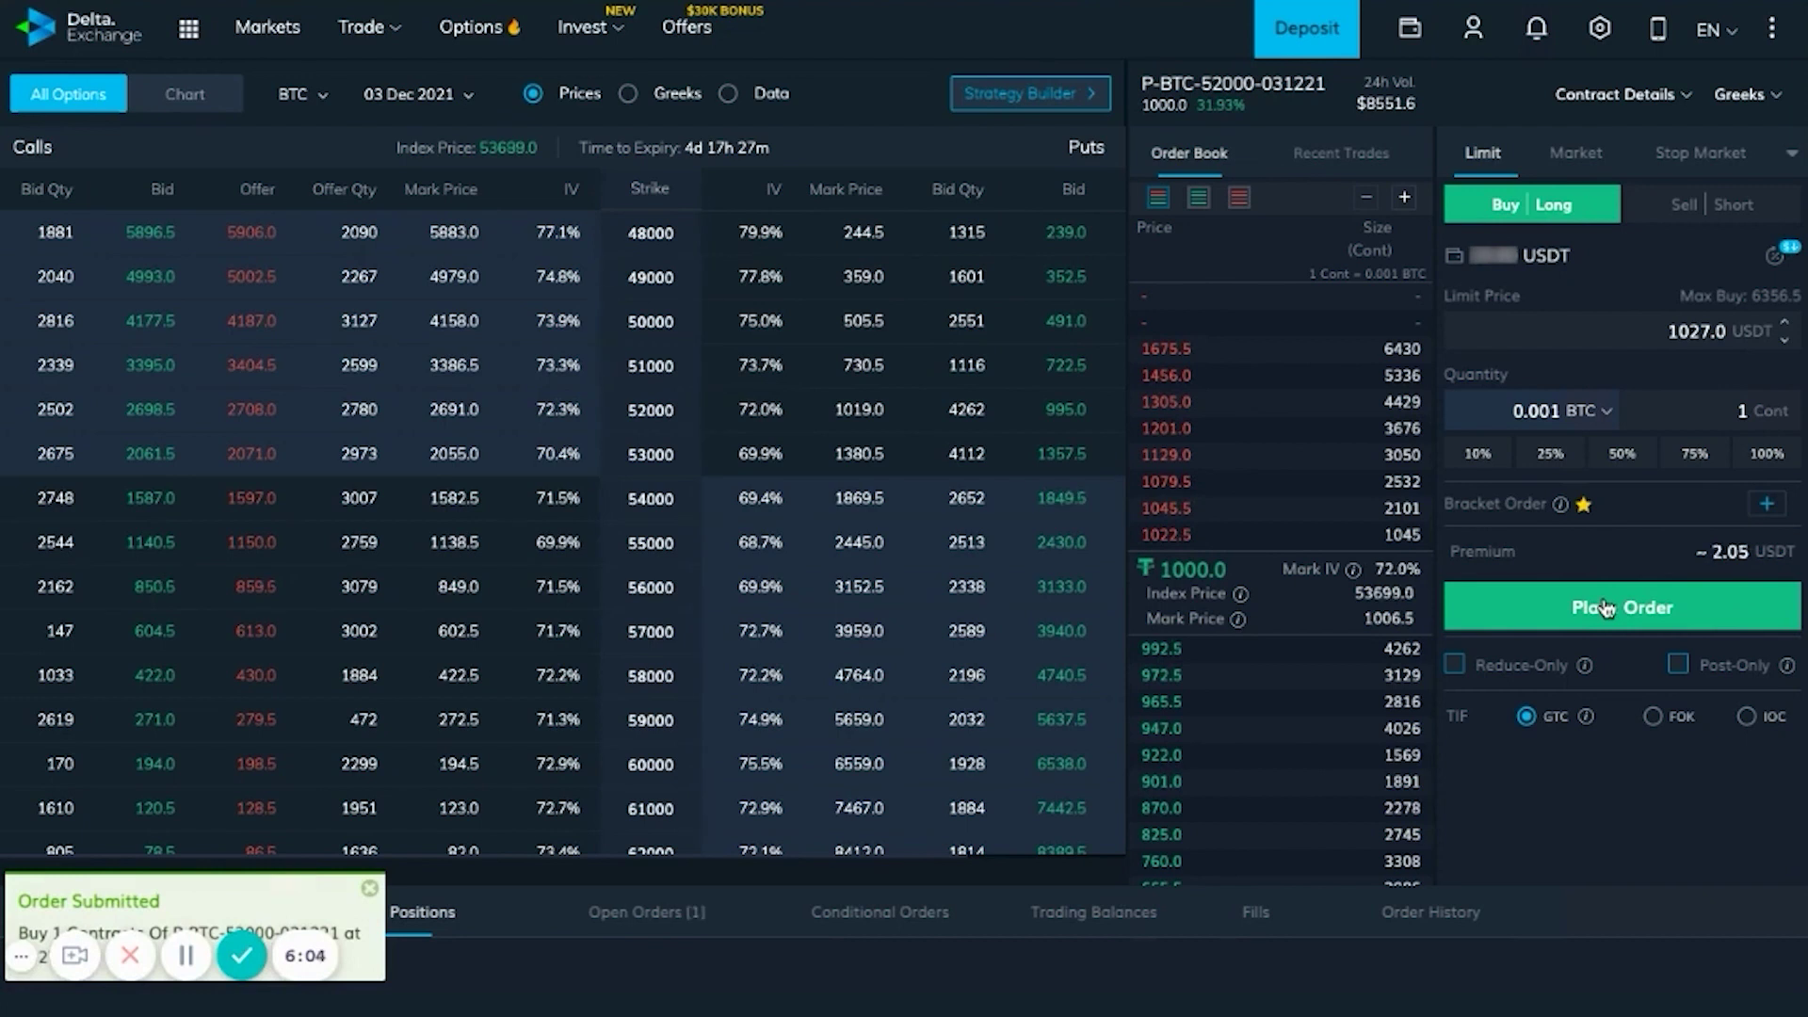
{"action": "scroll", "coordinate": [1433, 885], "scroll_direction": "down", "scroll_amount": 4}
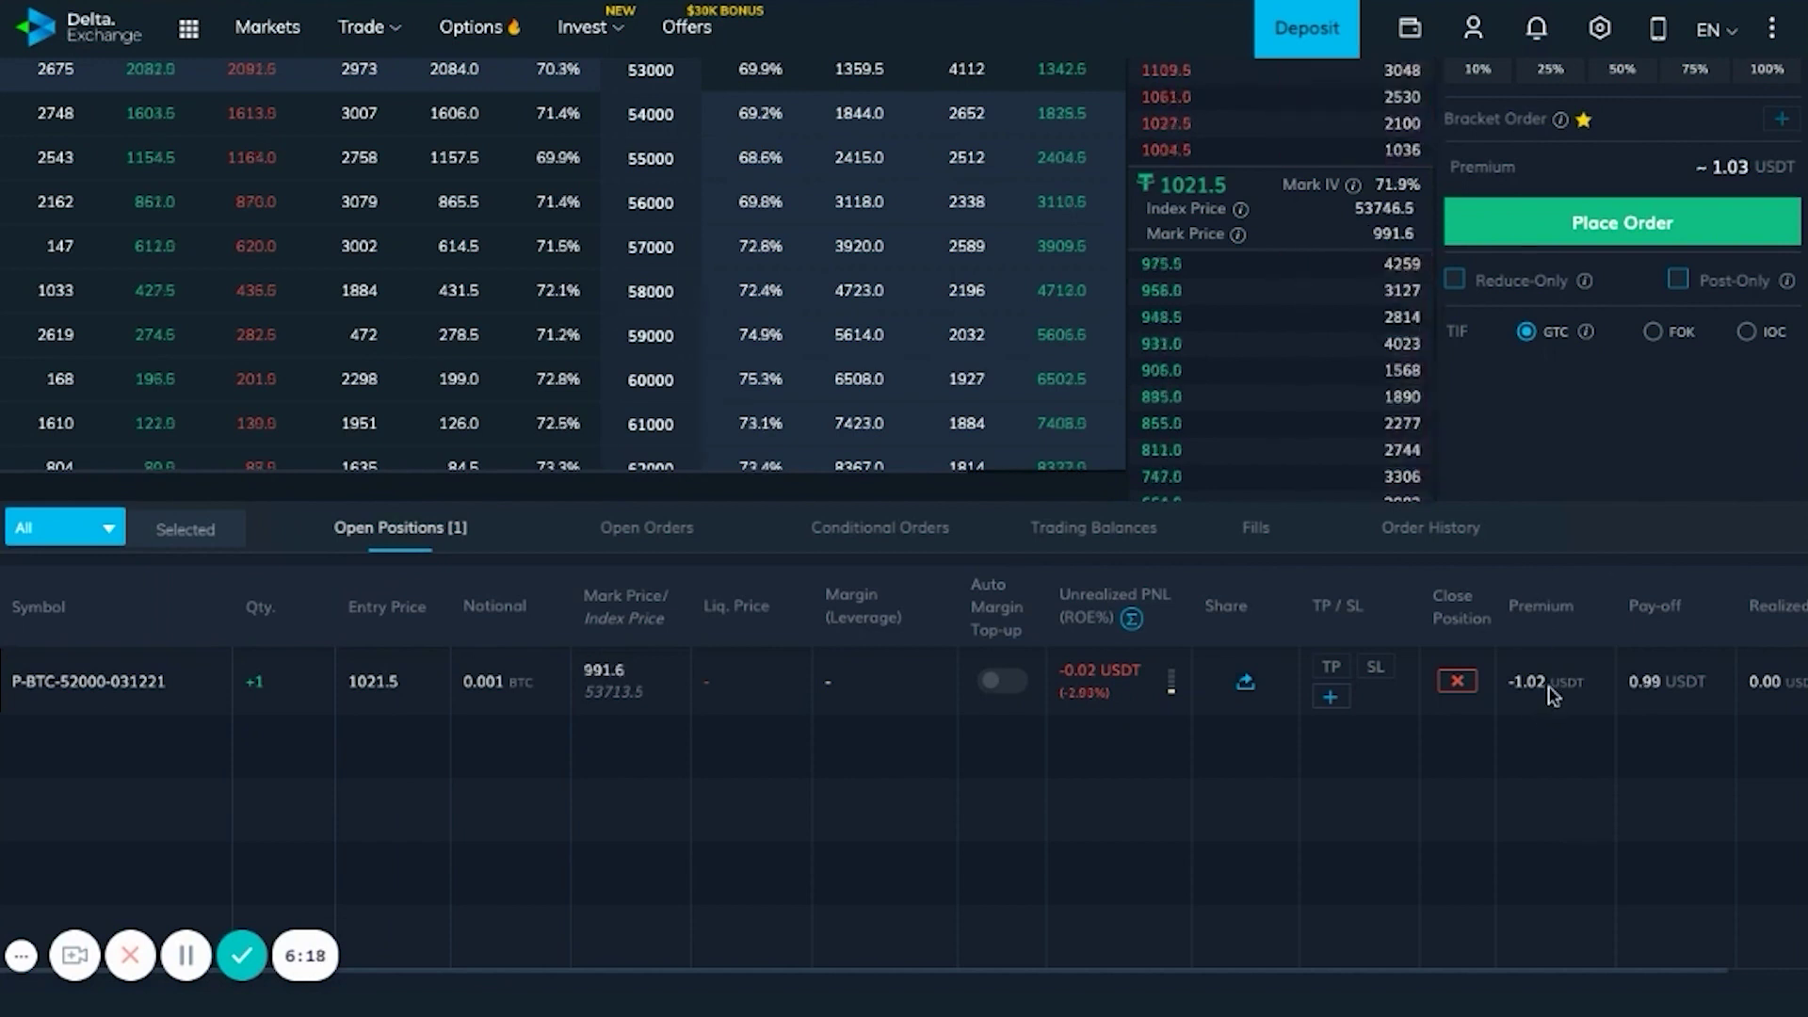
{"action": "scroll", "coordinate": [1553, 551], "scroll_direction": "up", "scroll_amount": 1}
{"action": "scroll", "coordinate": [1553, 550], "scroll_direction": "up", "scroll_amount": 1}
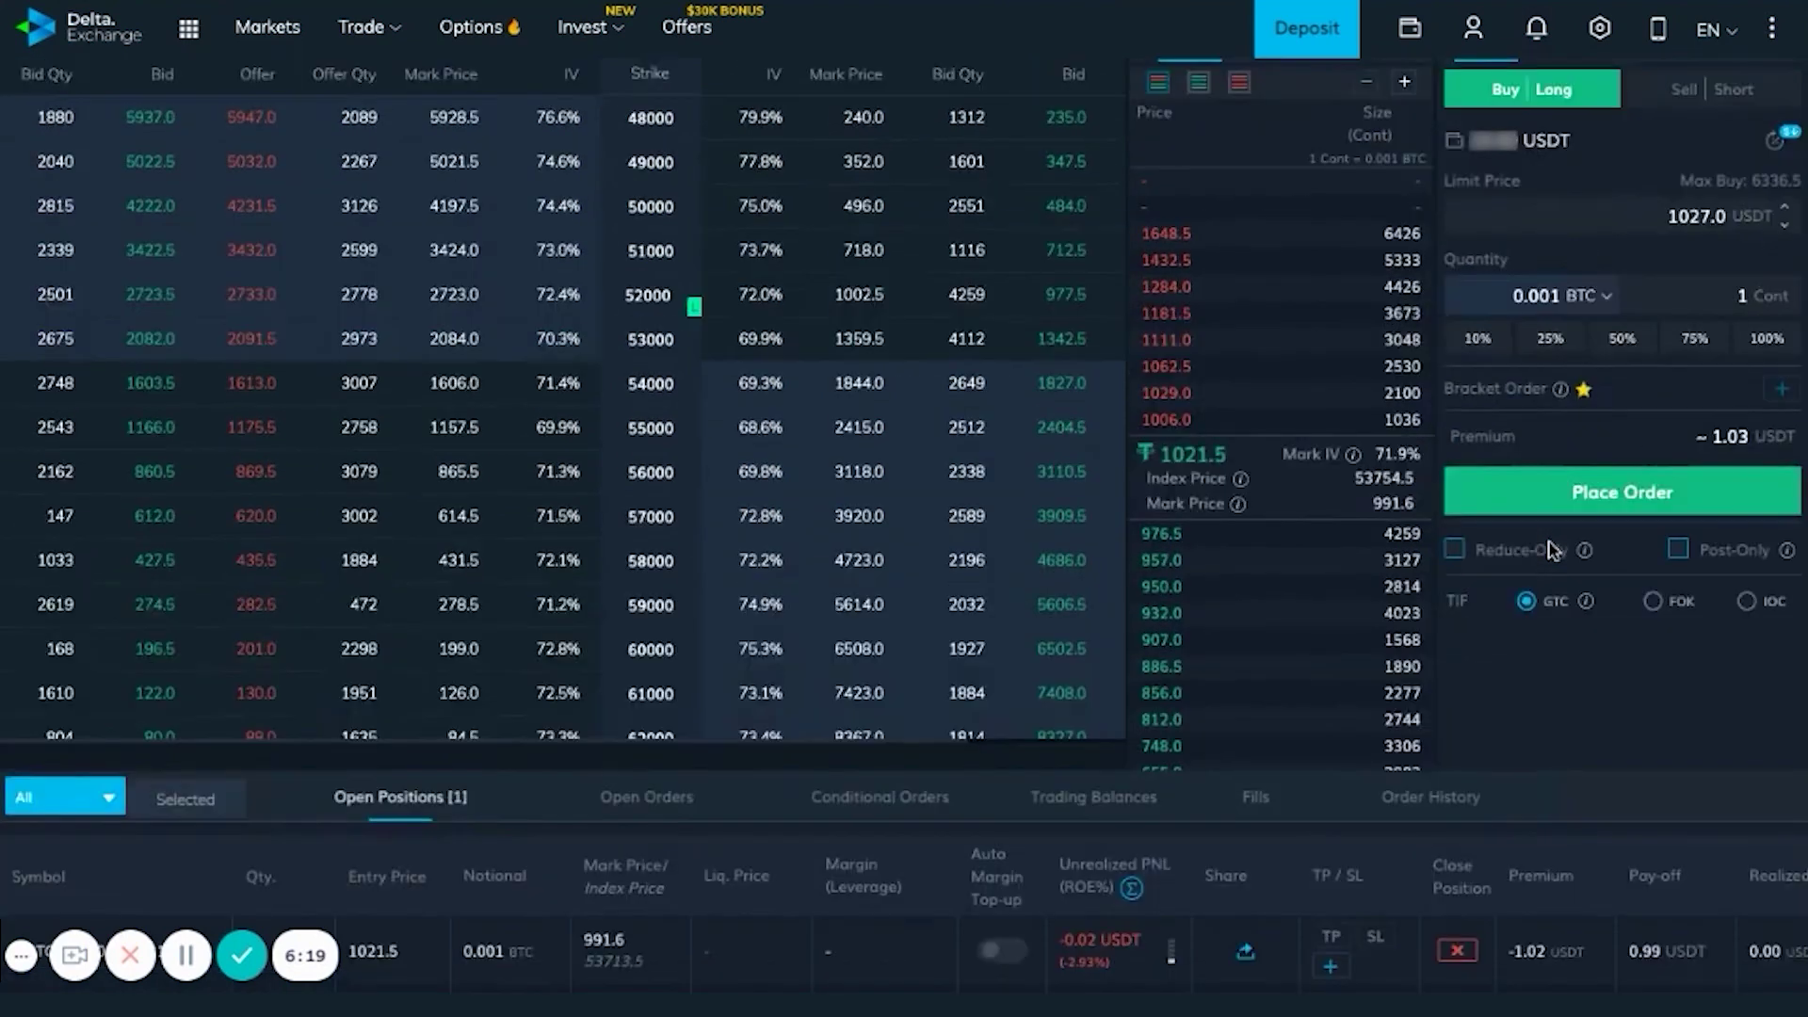
{"action": "scroll", "coordinate": [1552, 551], "scroll_direction": "up", "scroll_amount": 1}
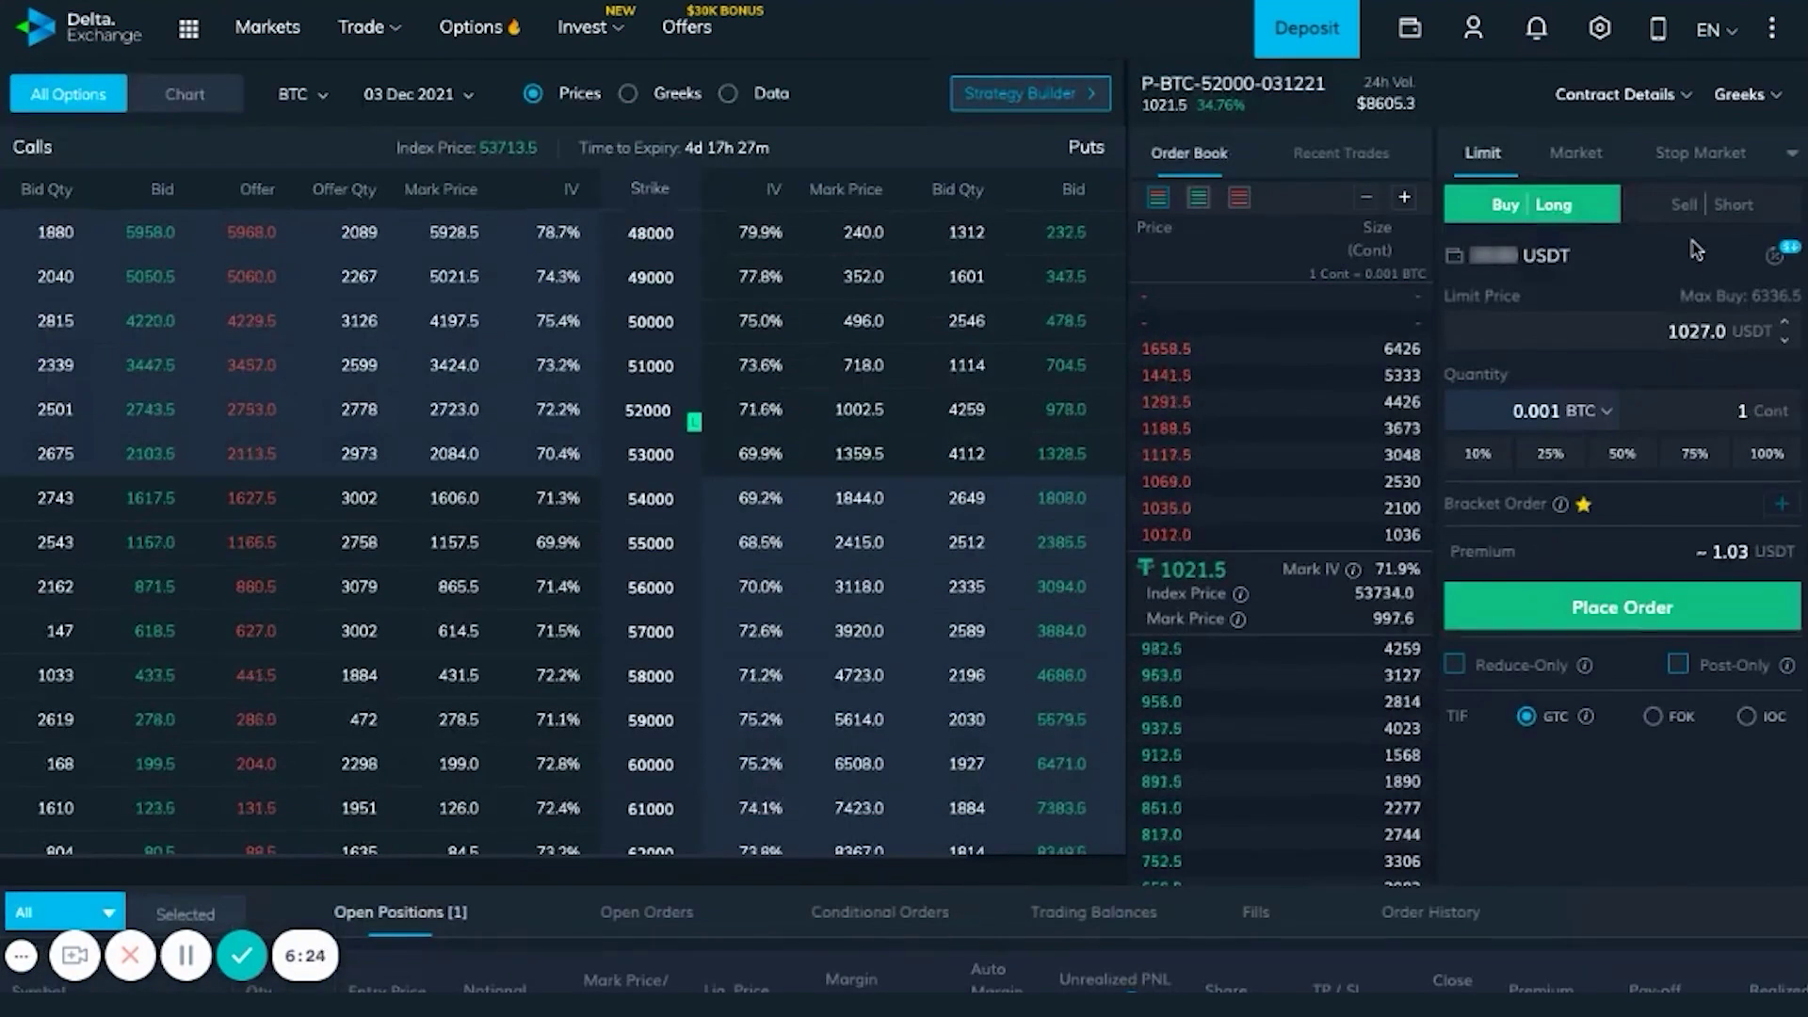
{"action": "left_click", "coordinate": [1684, 207]}
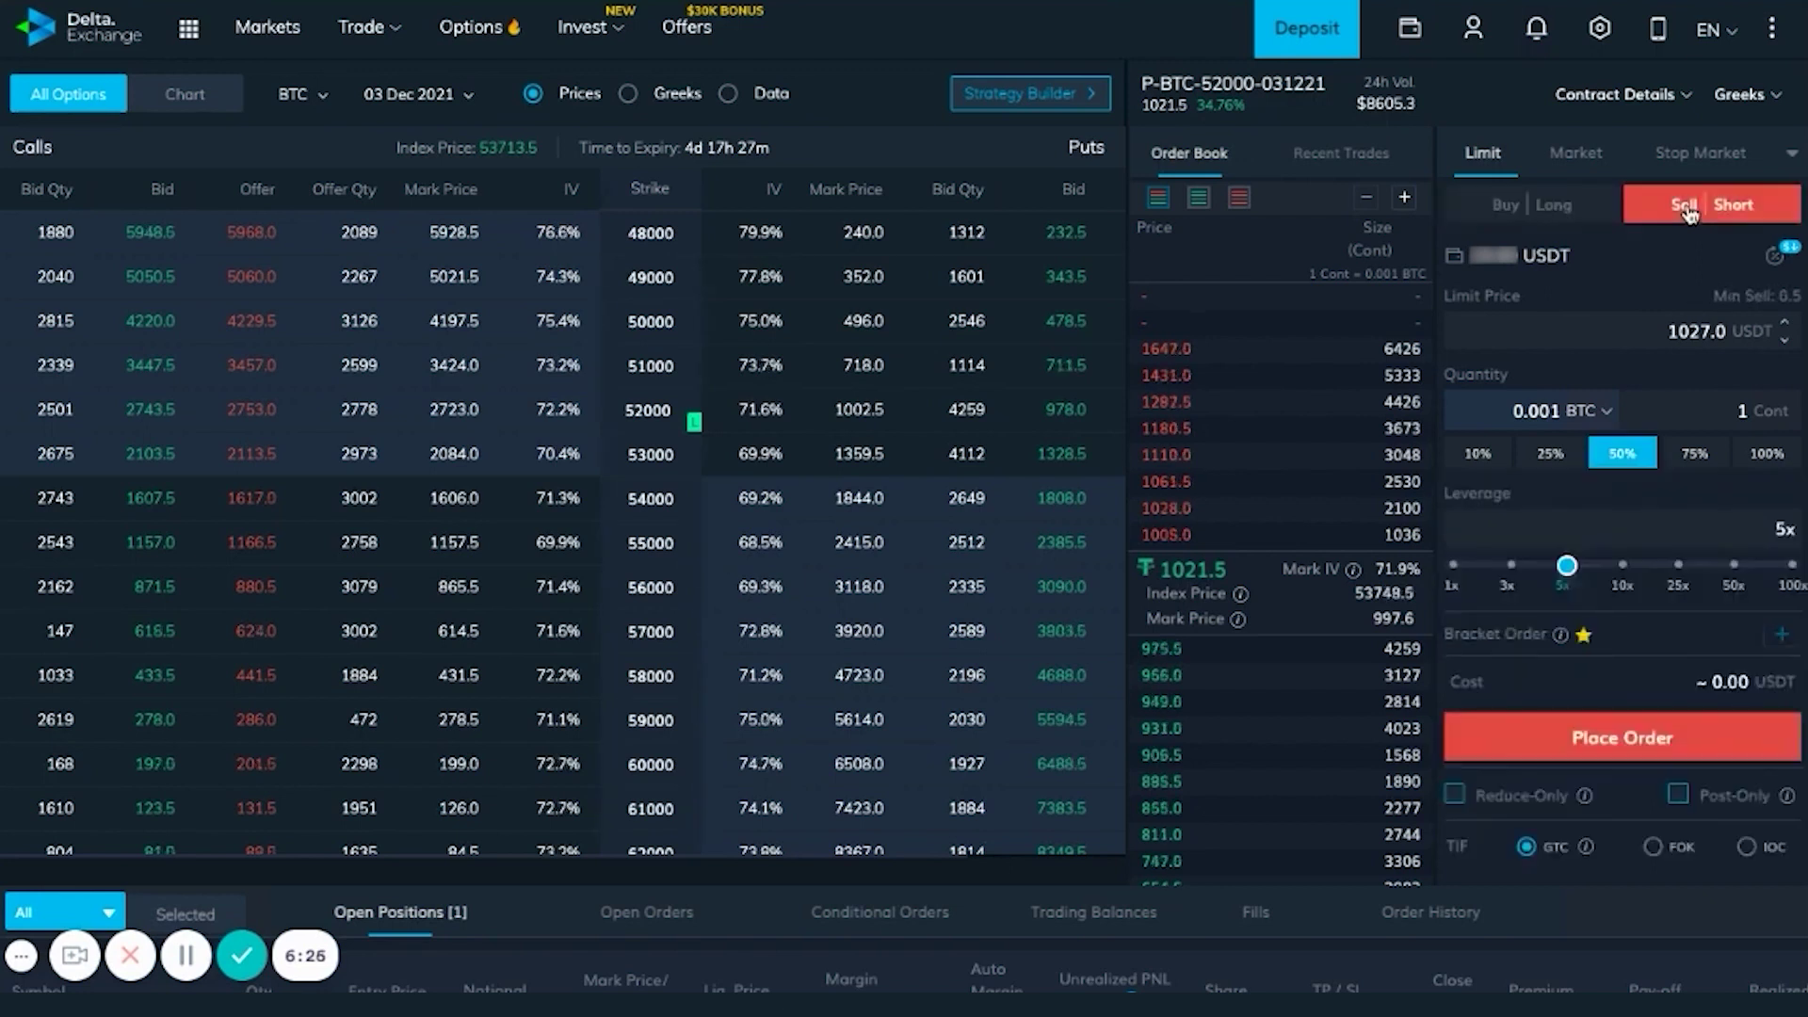
{"action": "scroll", "coordinate": [1535, 918], "scroll_direction": "down", "scroll_amount": 2}
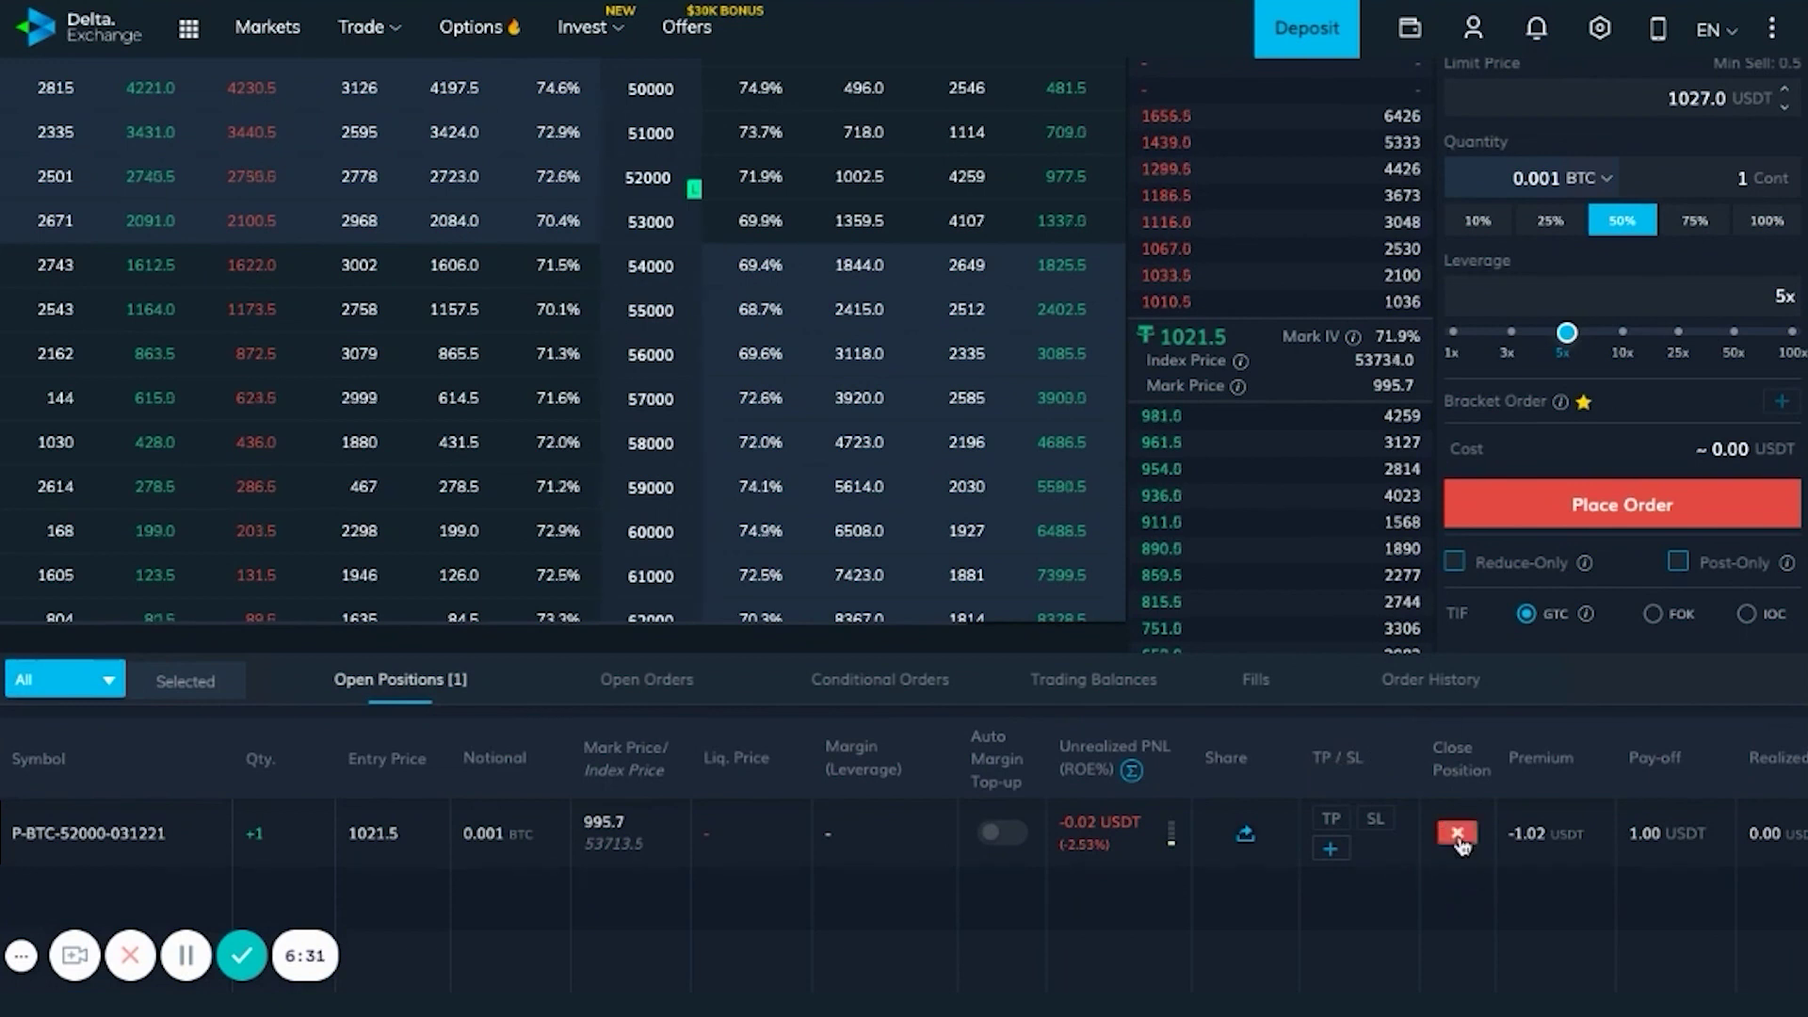
Step: Close the long 52000 put position at Market after briefly previewing the Limit option
{"action": "left_click", "coordinate": [1456, 833]}
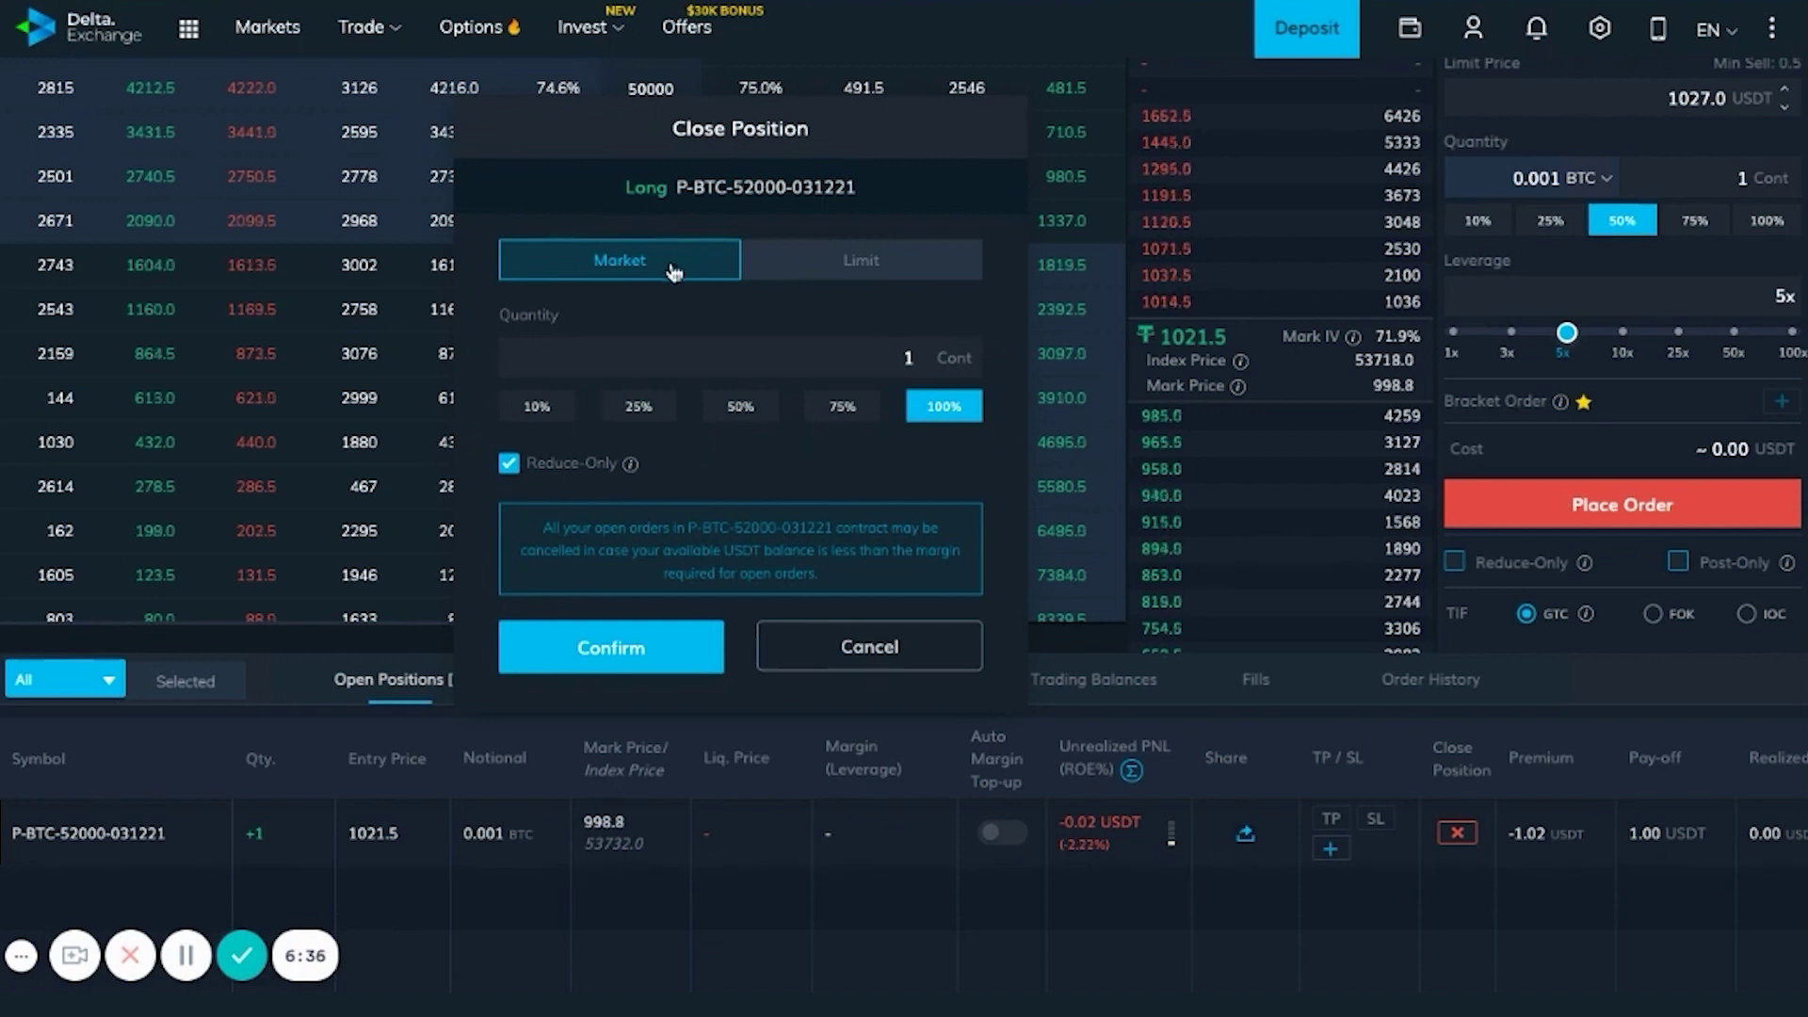
{"action": "left_click", "coordinate": [871, 273]}
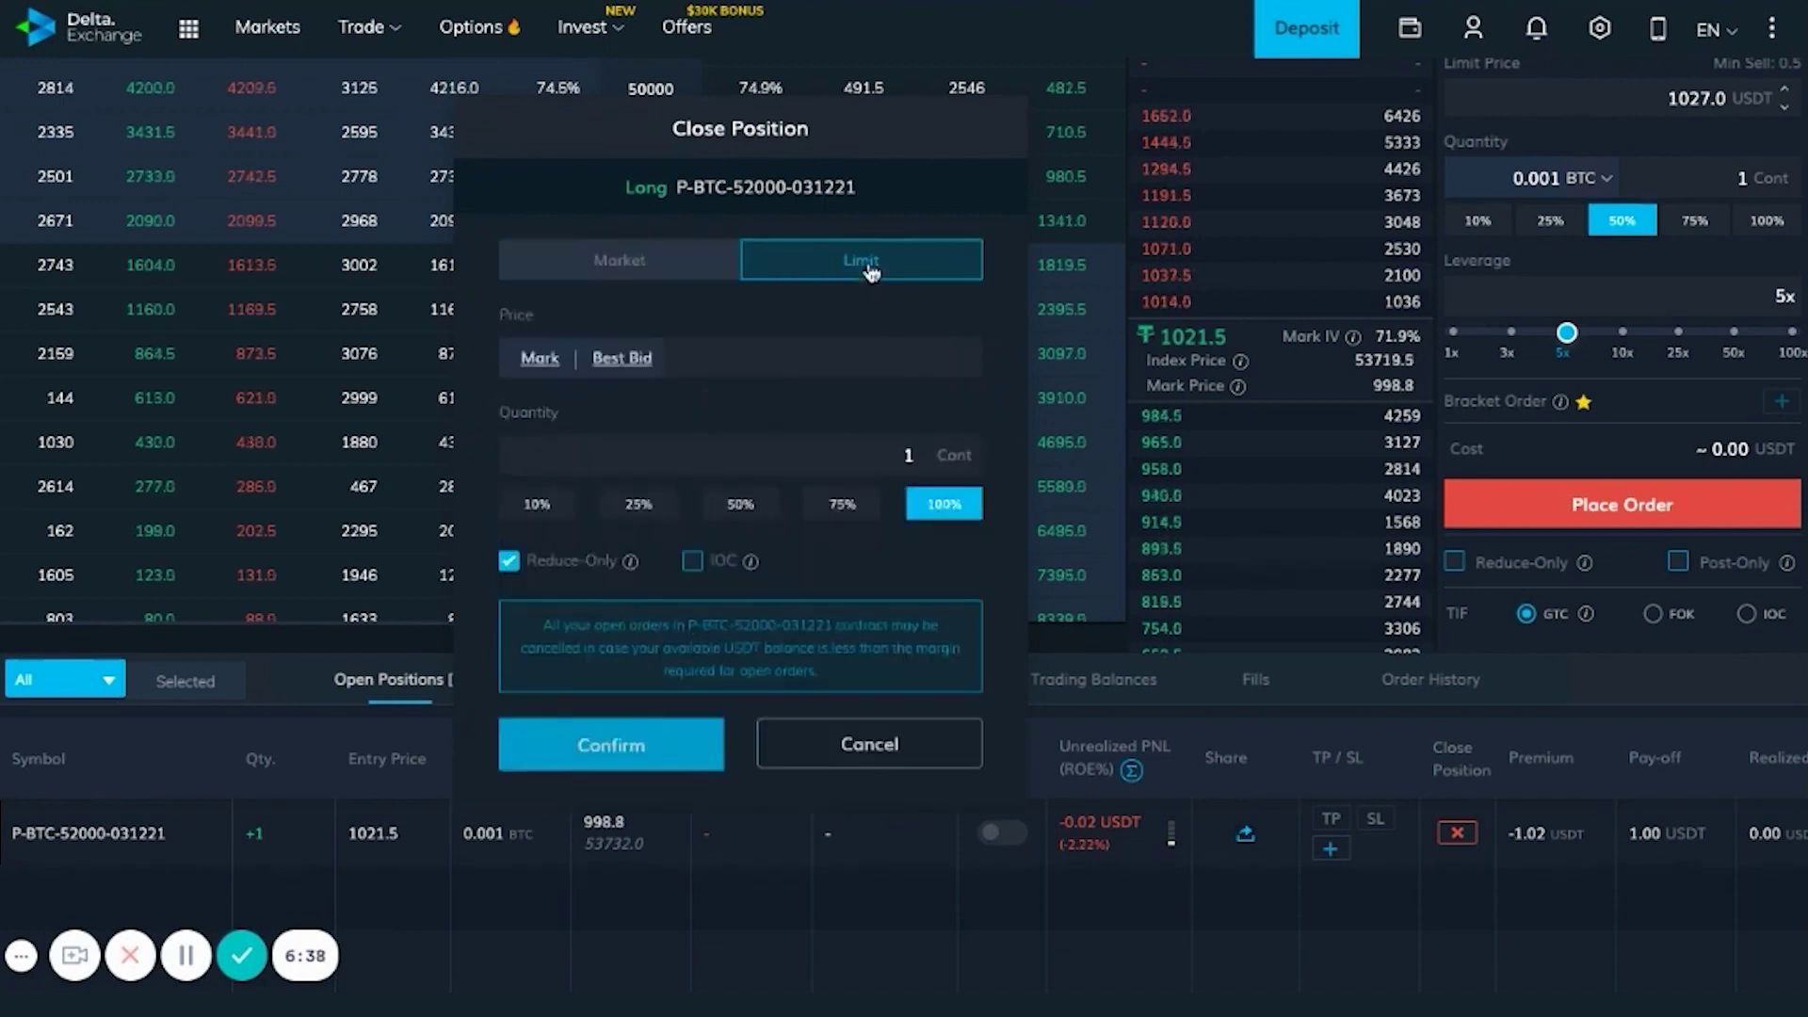
{"action": "left_click", "coordinate": [629, 268]}
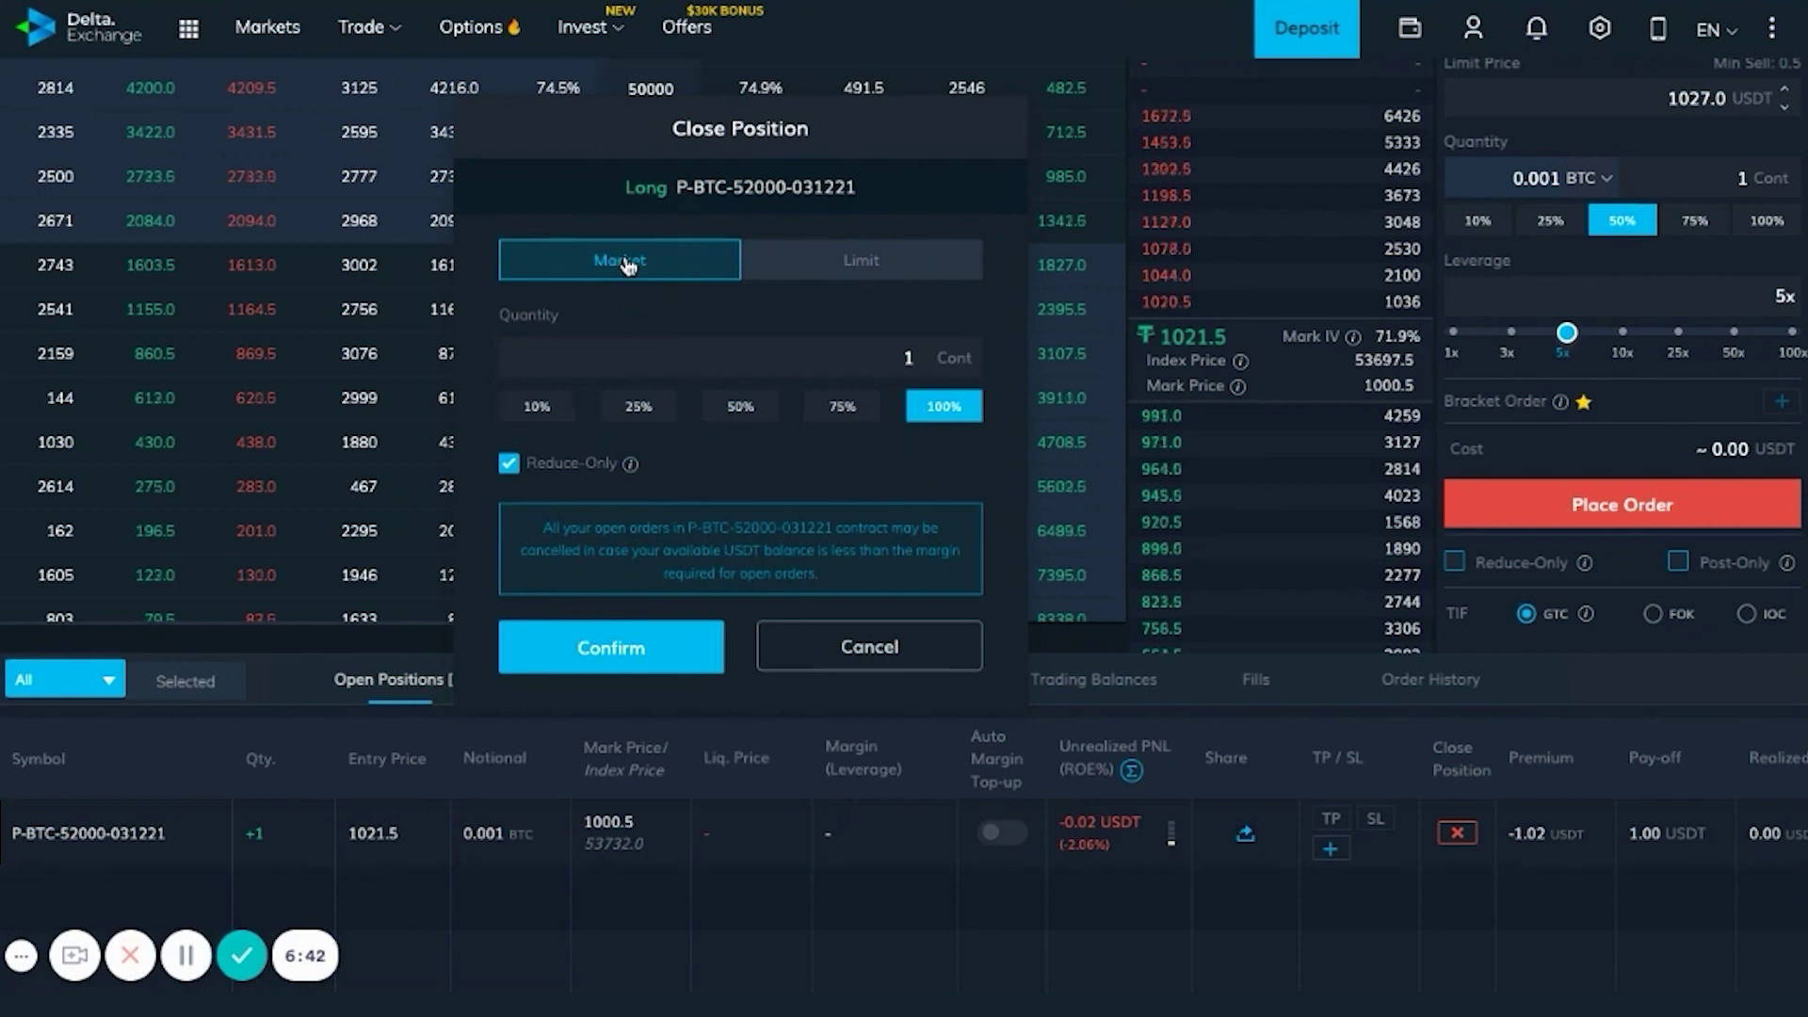
{"action": "left_click", "coordinate": [578, 652]}
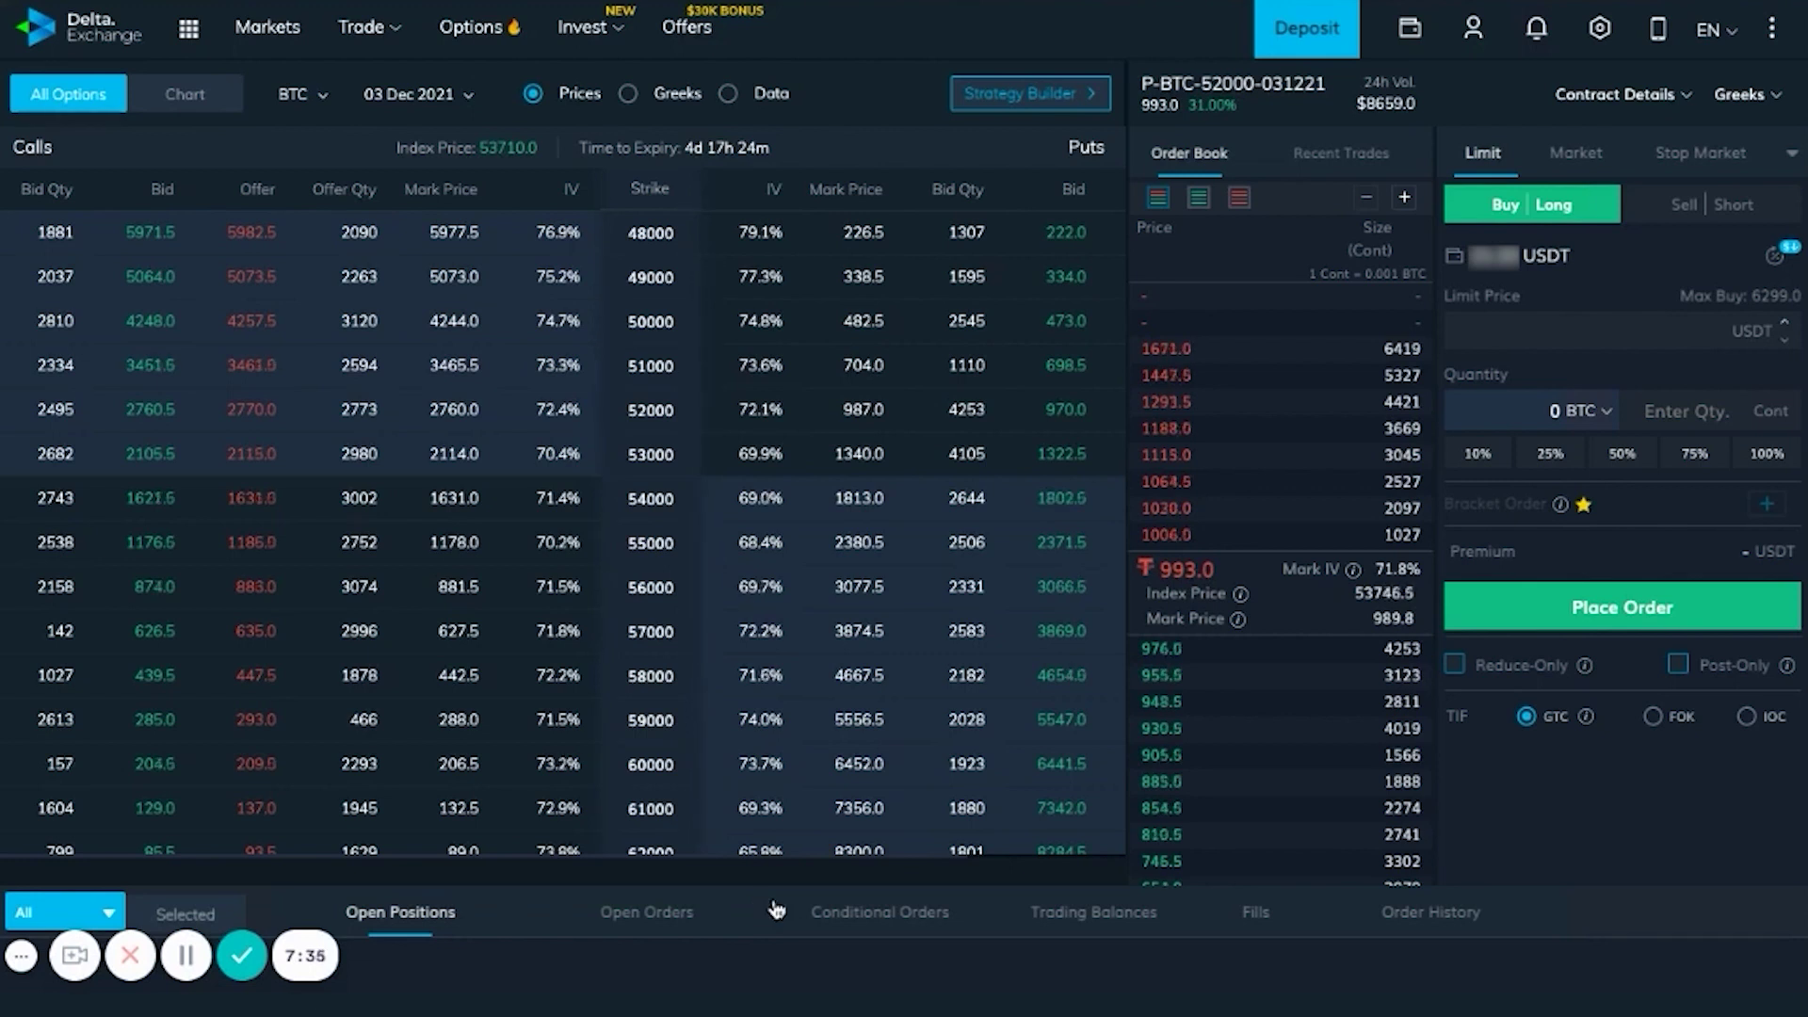
Step: Set up a short sell of 1 contract at the 973.5 order-book limit price
{"action": "left_click", "coordinate": [1698, 209]}
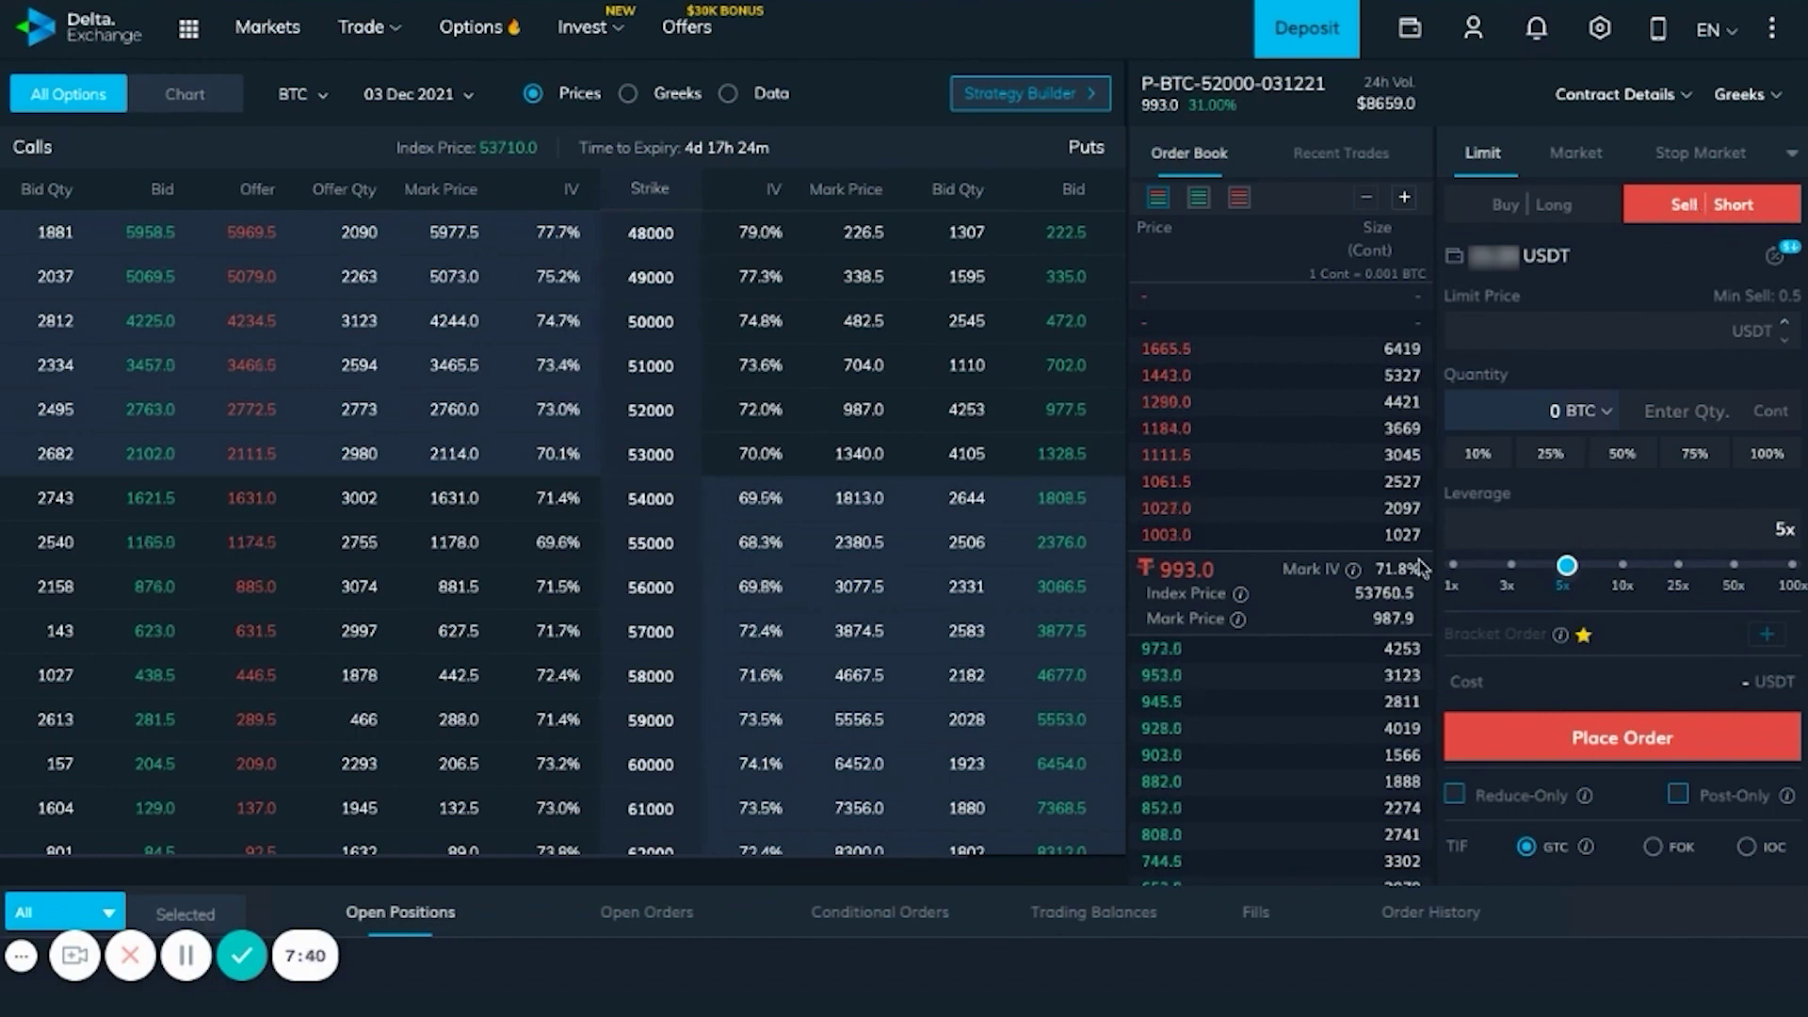
{"action": "mouse_move", "coordinate": [1243, 647]}
{"action": "left_click", "coordinate": [1183, 650]}
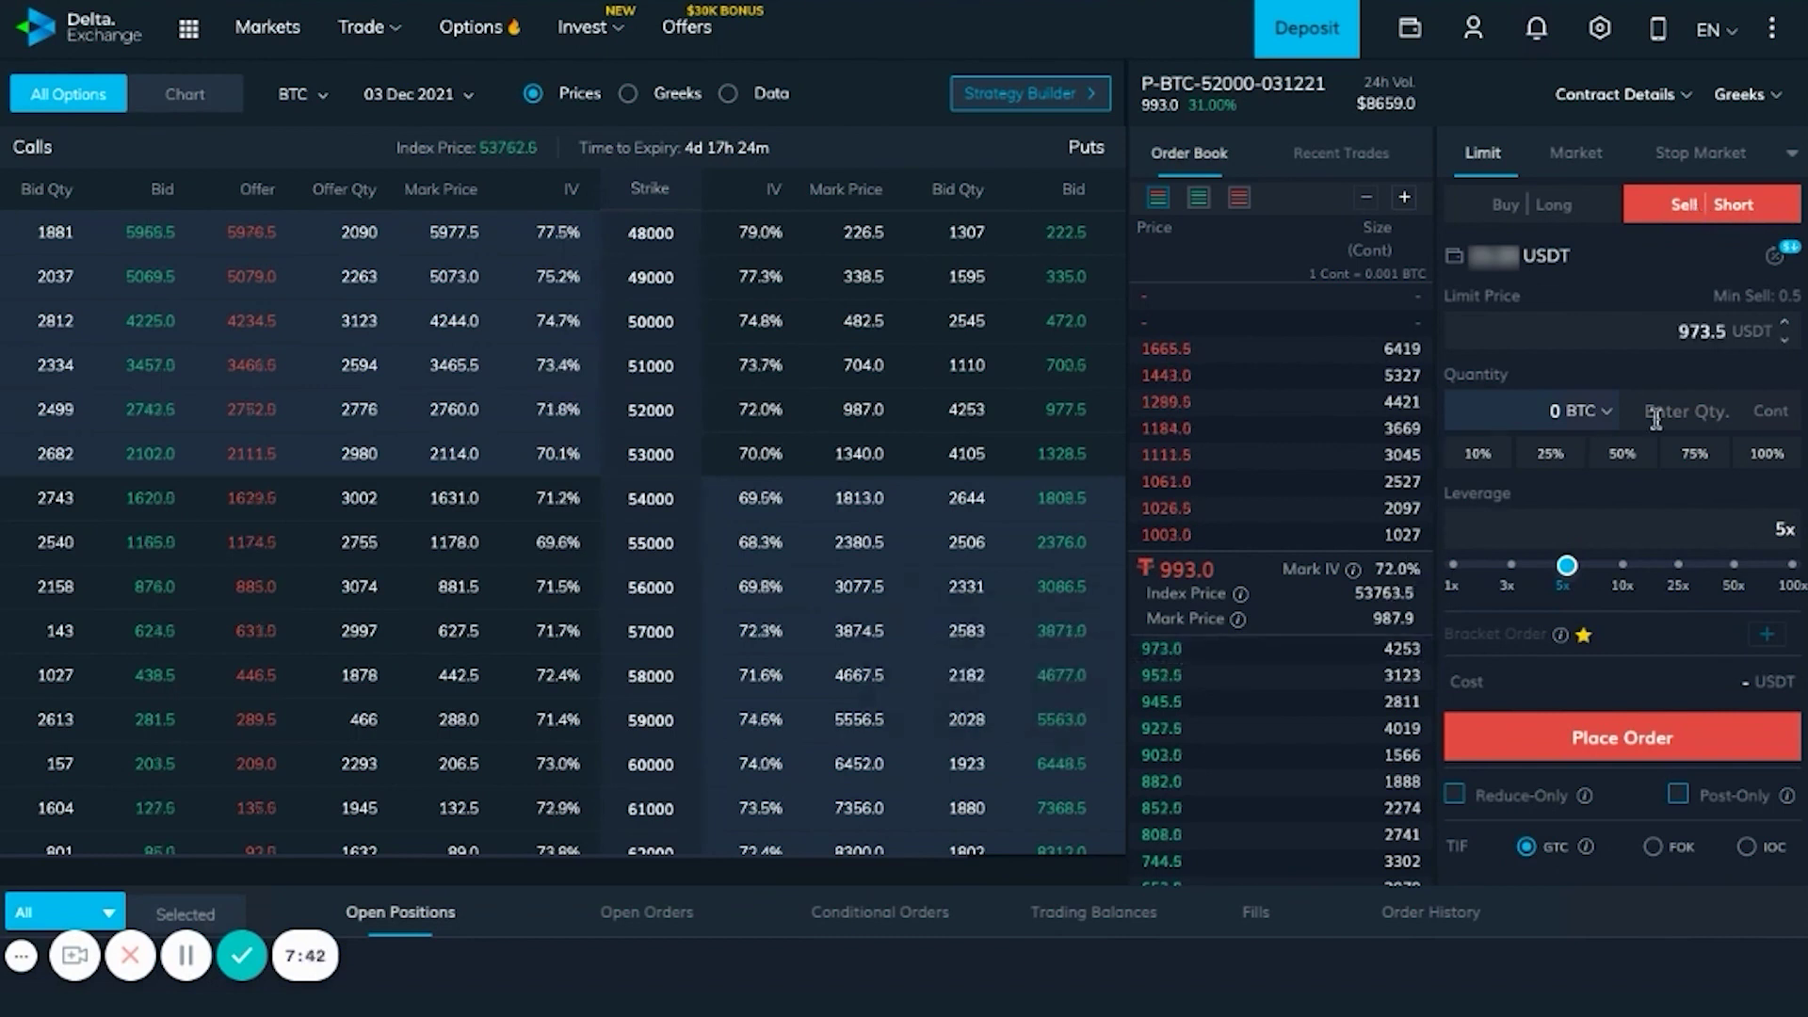
{"action": "left_click", "coordinate": [1714, 403]}
{"action": "type", "text": "1"}
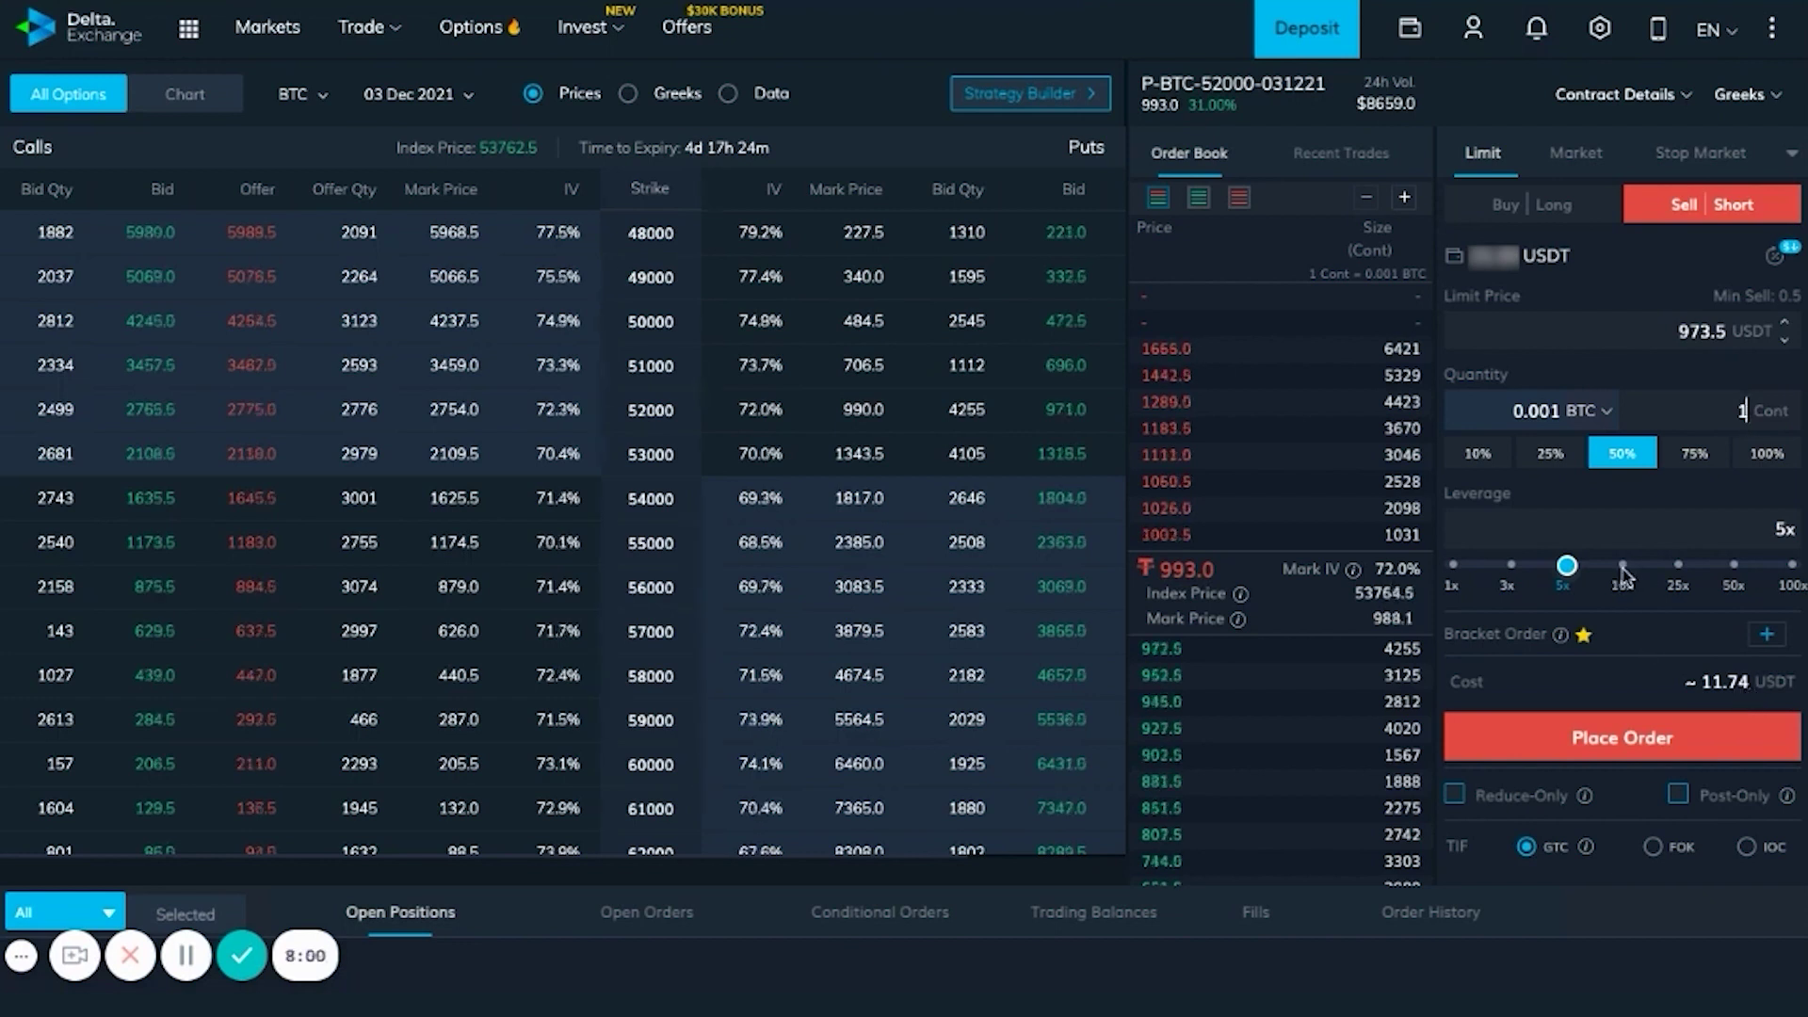
Step: Change the sell leverage to 10x, confirm it, and submit the short order
{"action": "left_click", "coordinate": [1679, 565]}
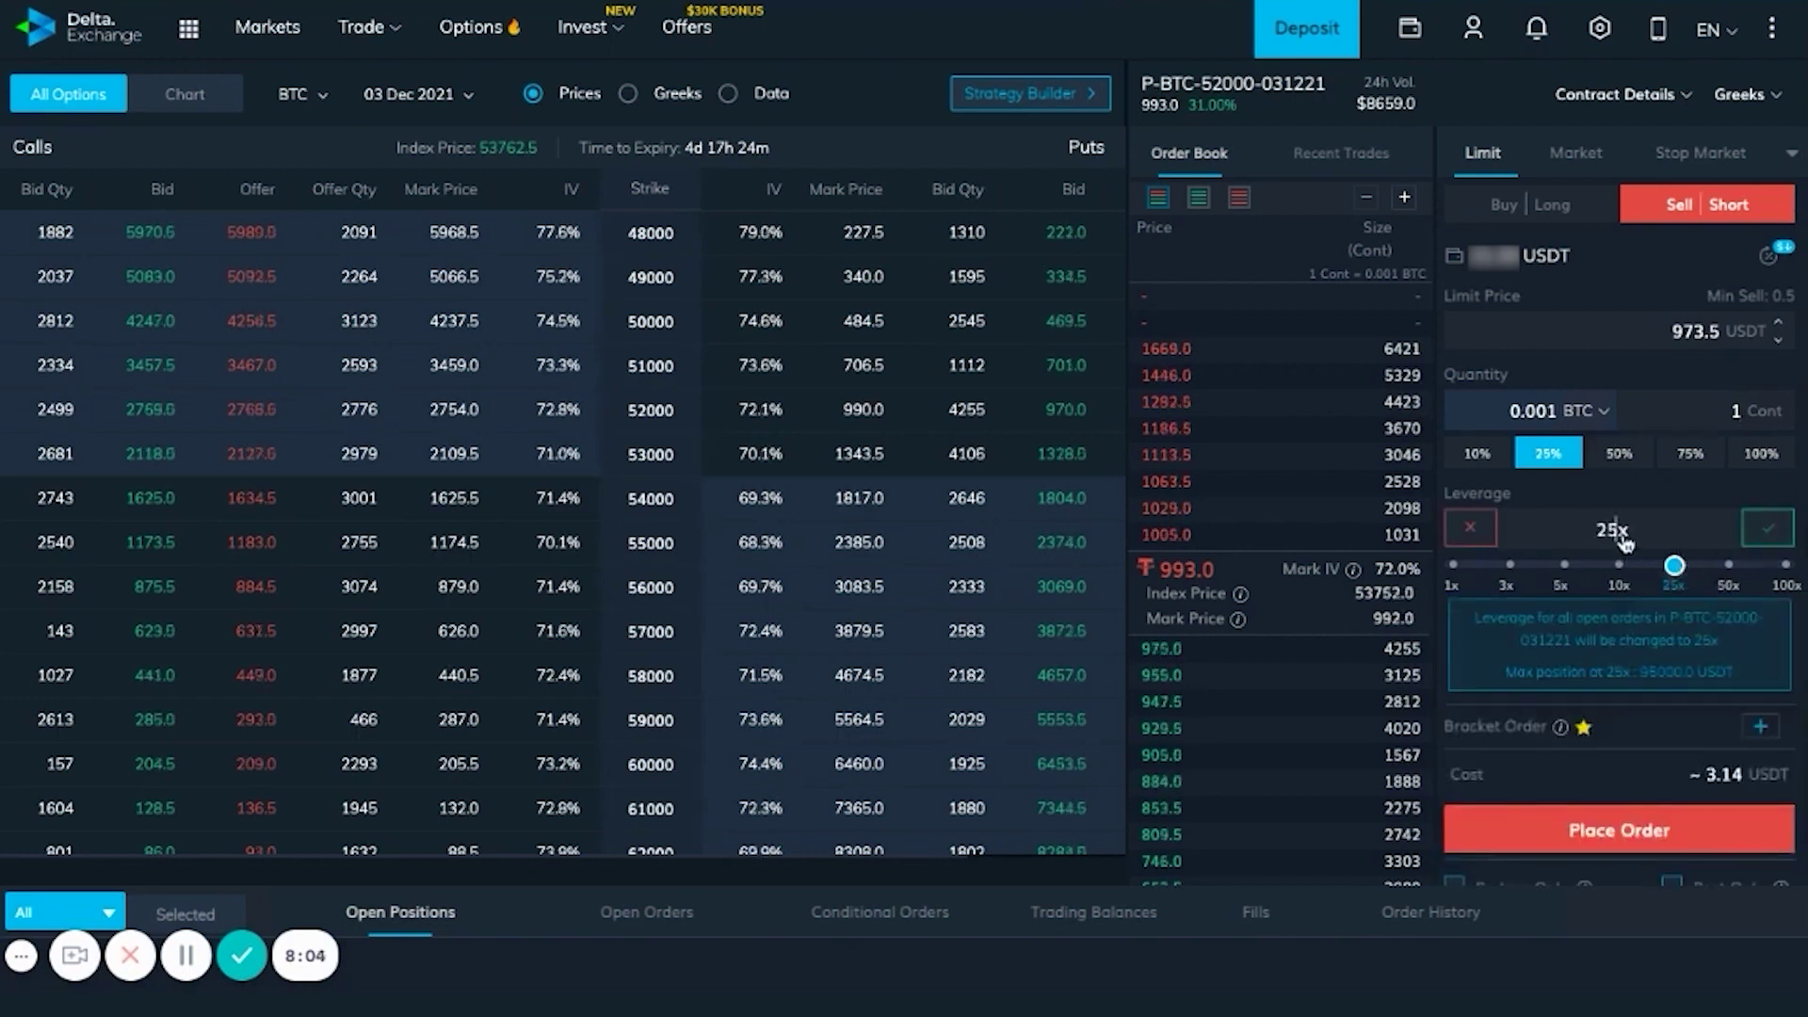
{"action": "left_click", "coordinate": [1782, 566]}
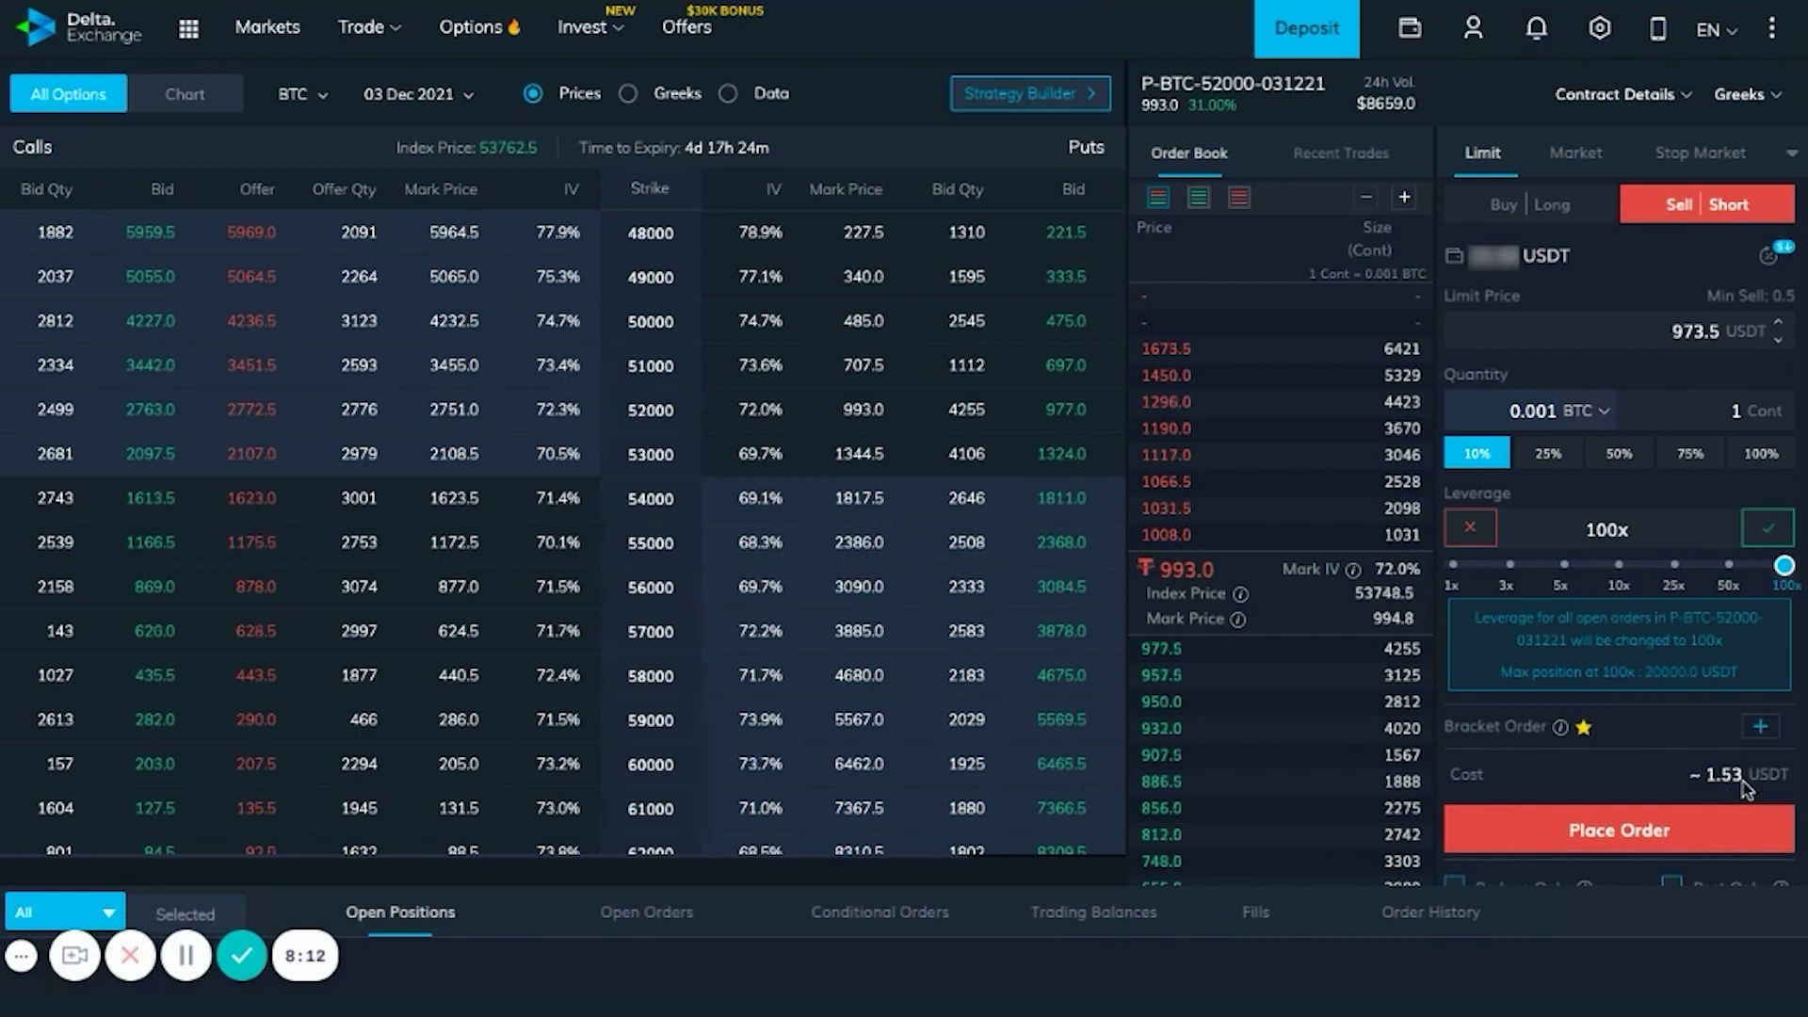
{"action": "left_click", "coordinate": [1619, 570]}
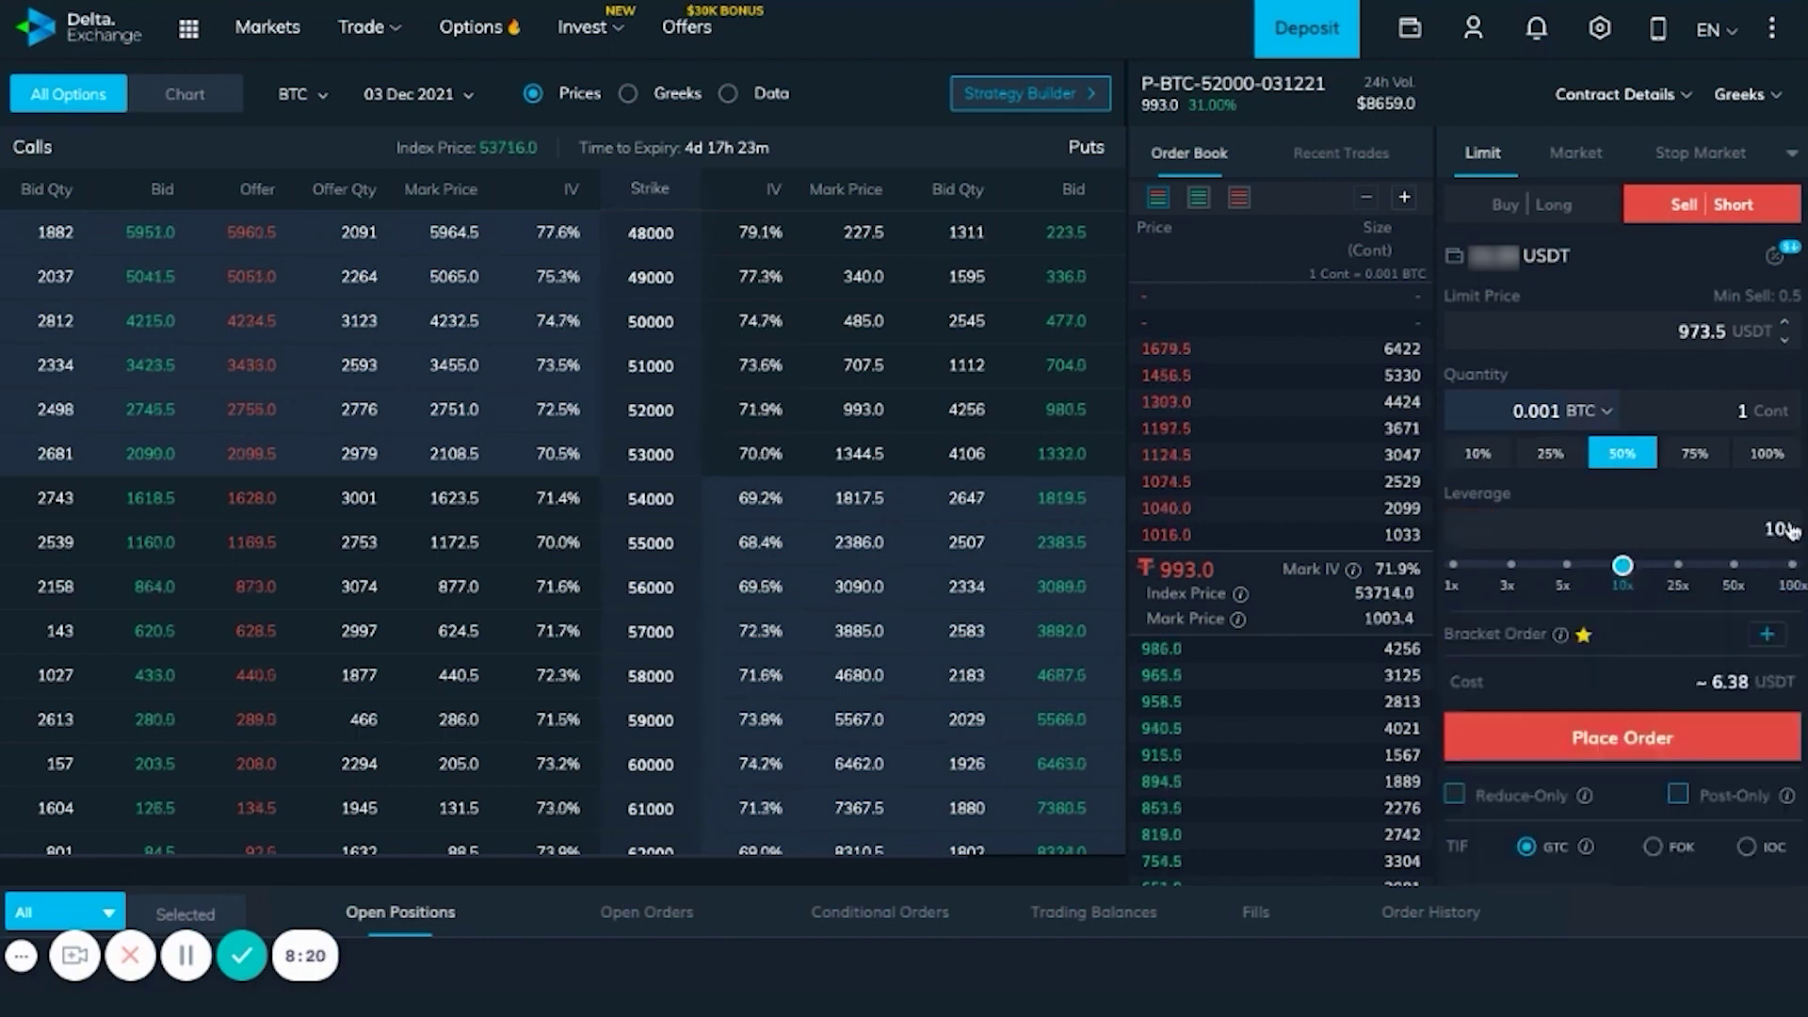
{"action": "left_click", "coordinate": [1774, 533]}
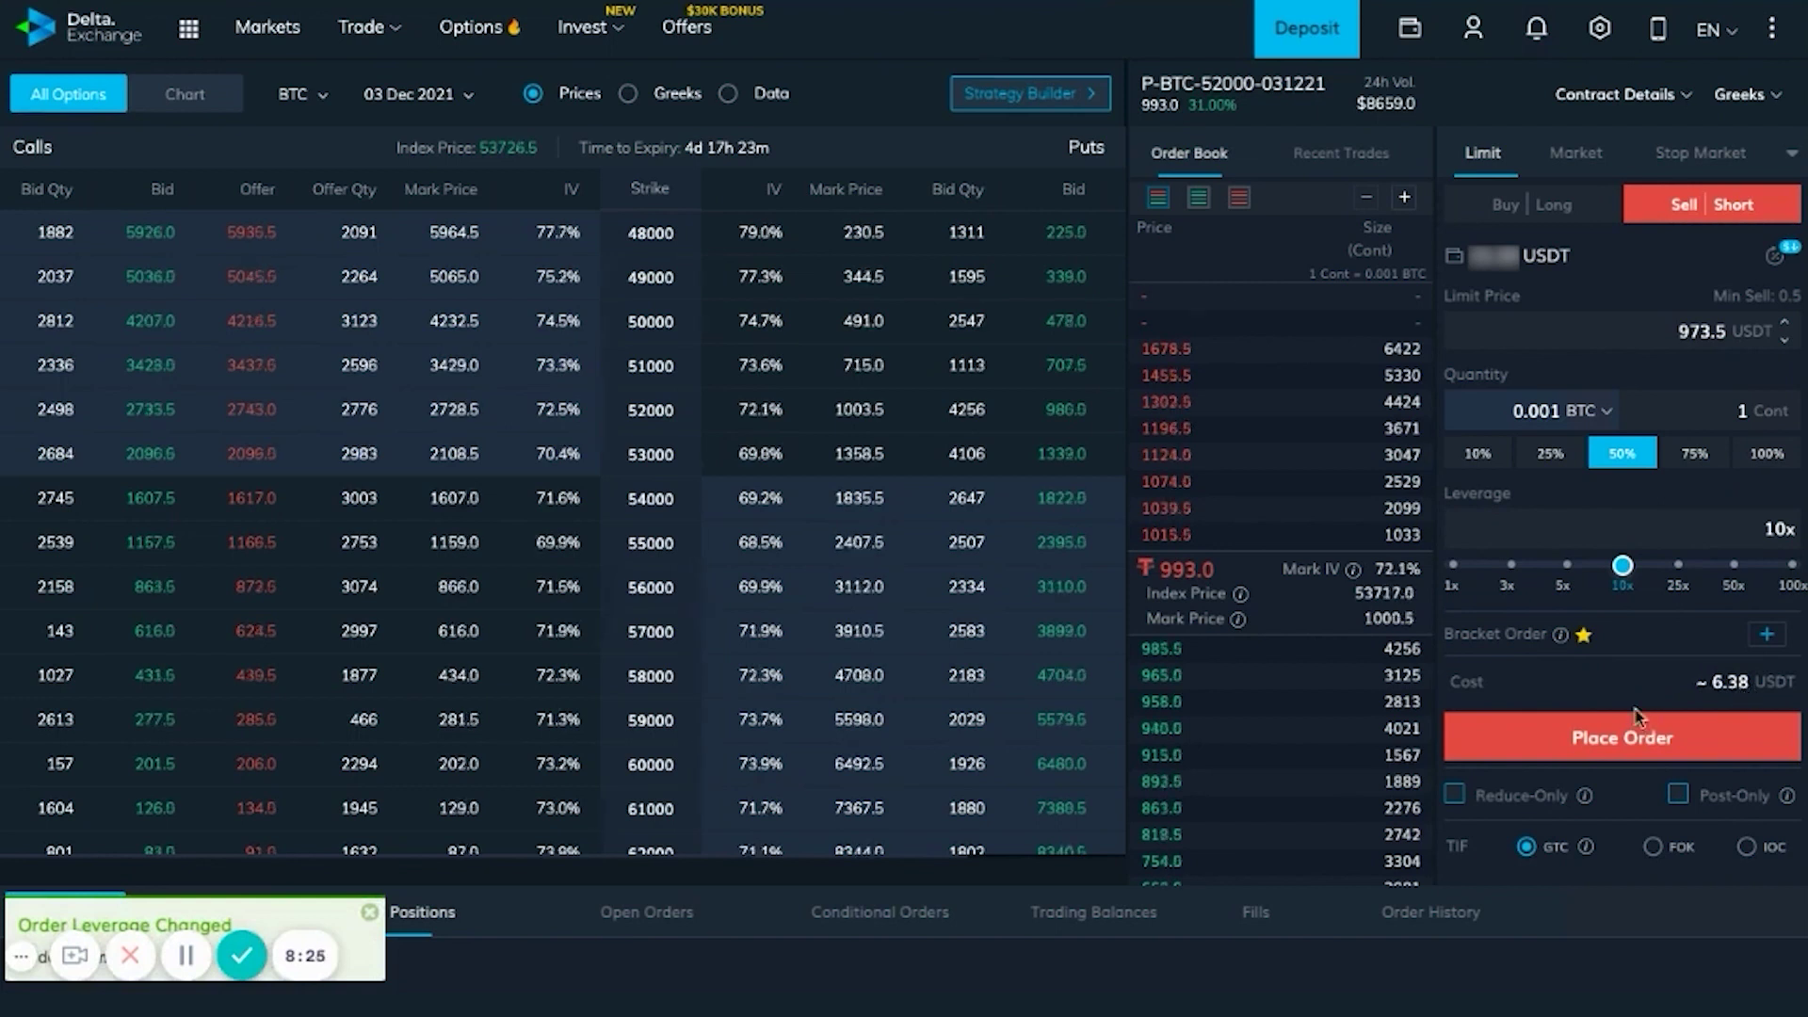
{"action": "scroll", "coordinate": [1643, 720], "scroll_direction": "down", "scroll_amount": 1}
{"action": "left_click", "coordinate": [1614, 688]}
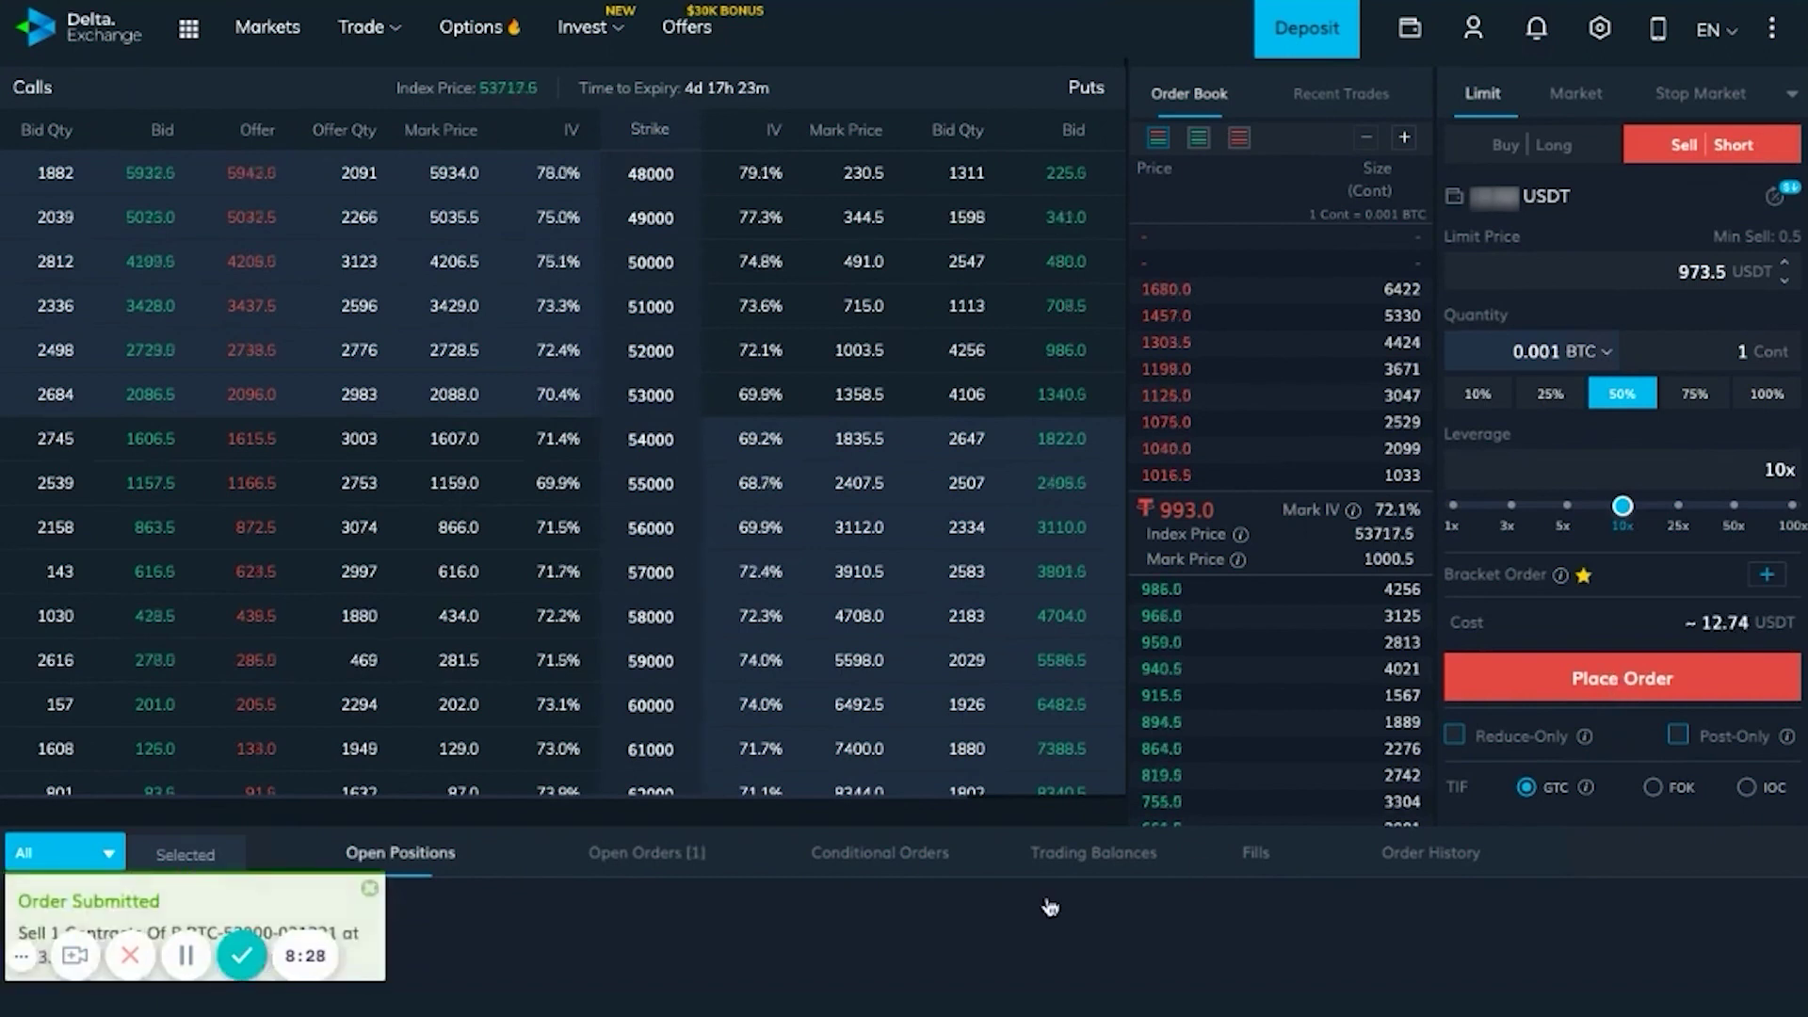
Step: Open and cancel the short put's Margin dialog, then switch on Auto Margin Top-up
{"action": "scroll", "coordinate": [612, 744], "scroll_direction": "down", "scroll_amount": 5}
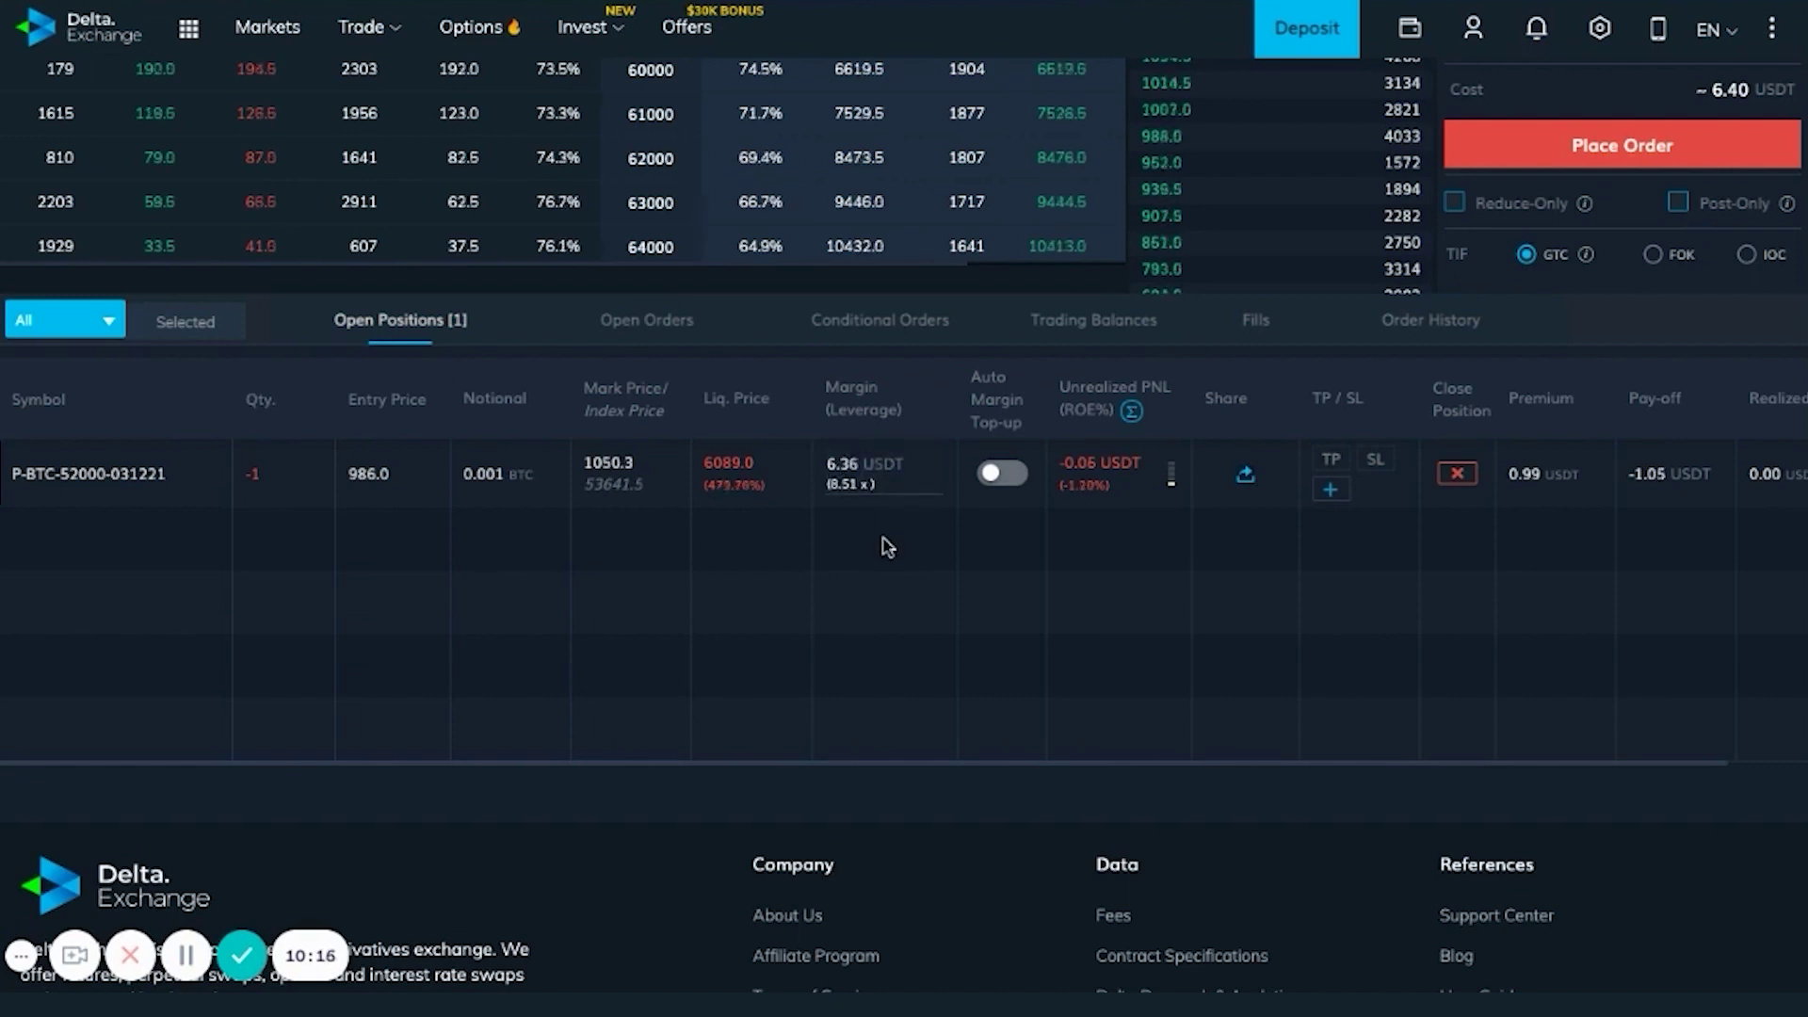
{"action": "left_click", "coordinate": [865, 469]}
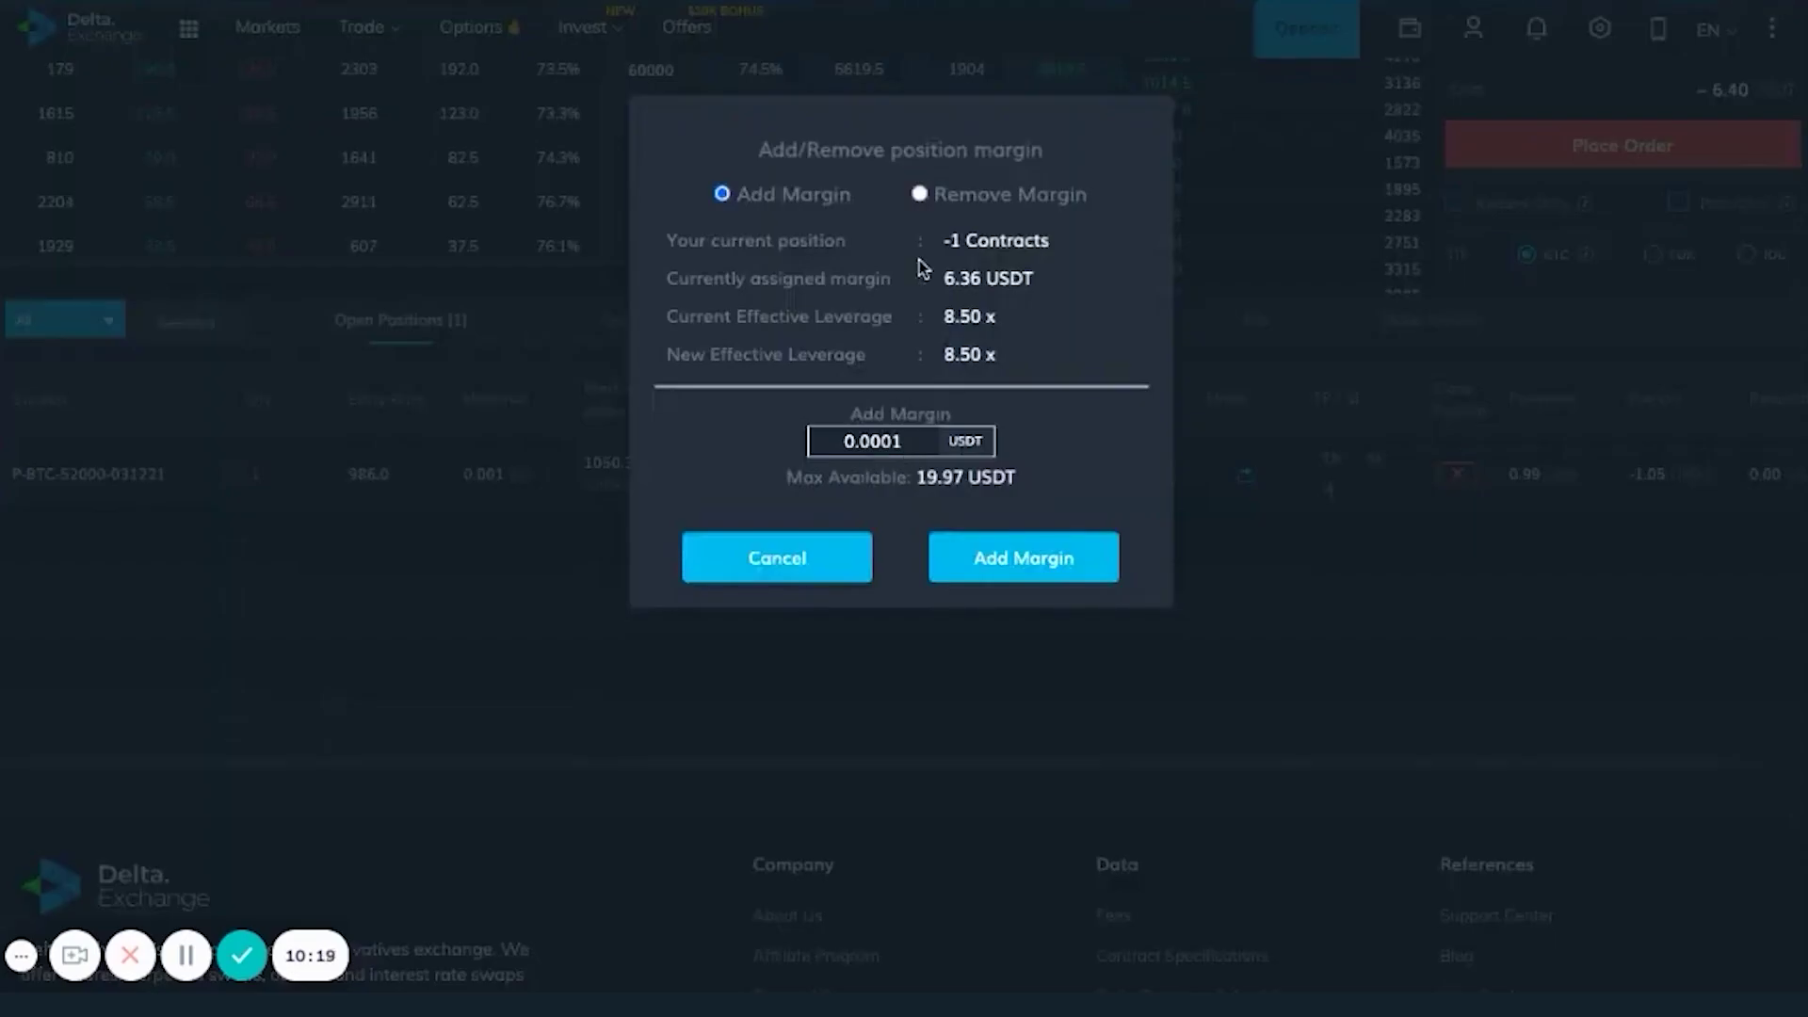
{"action": "left_click", "coordinate": [780, 574]}
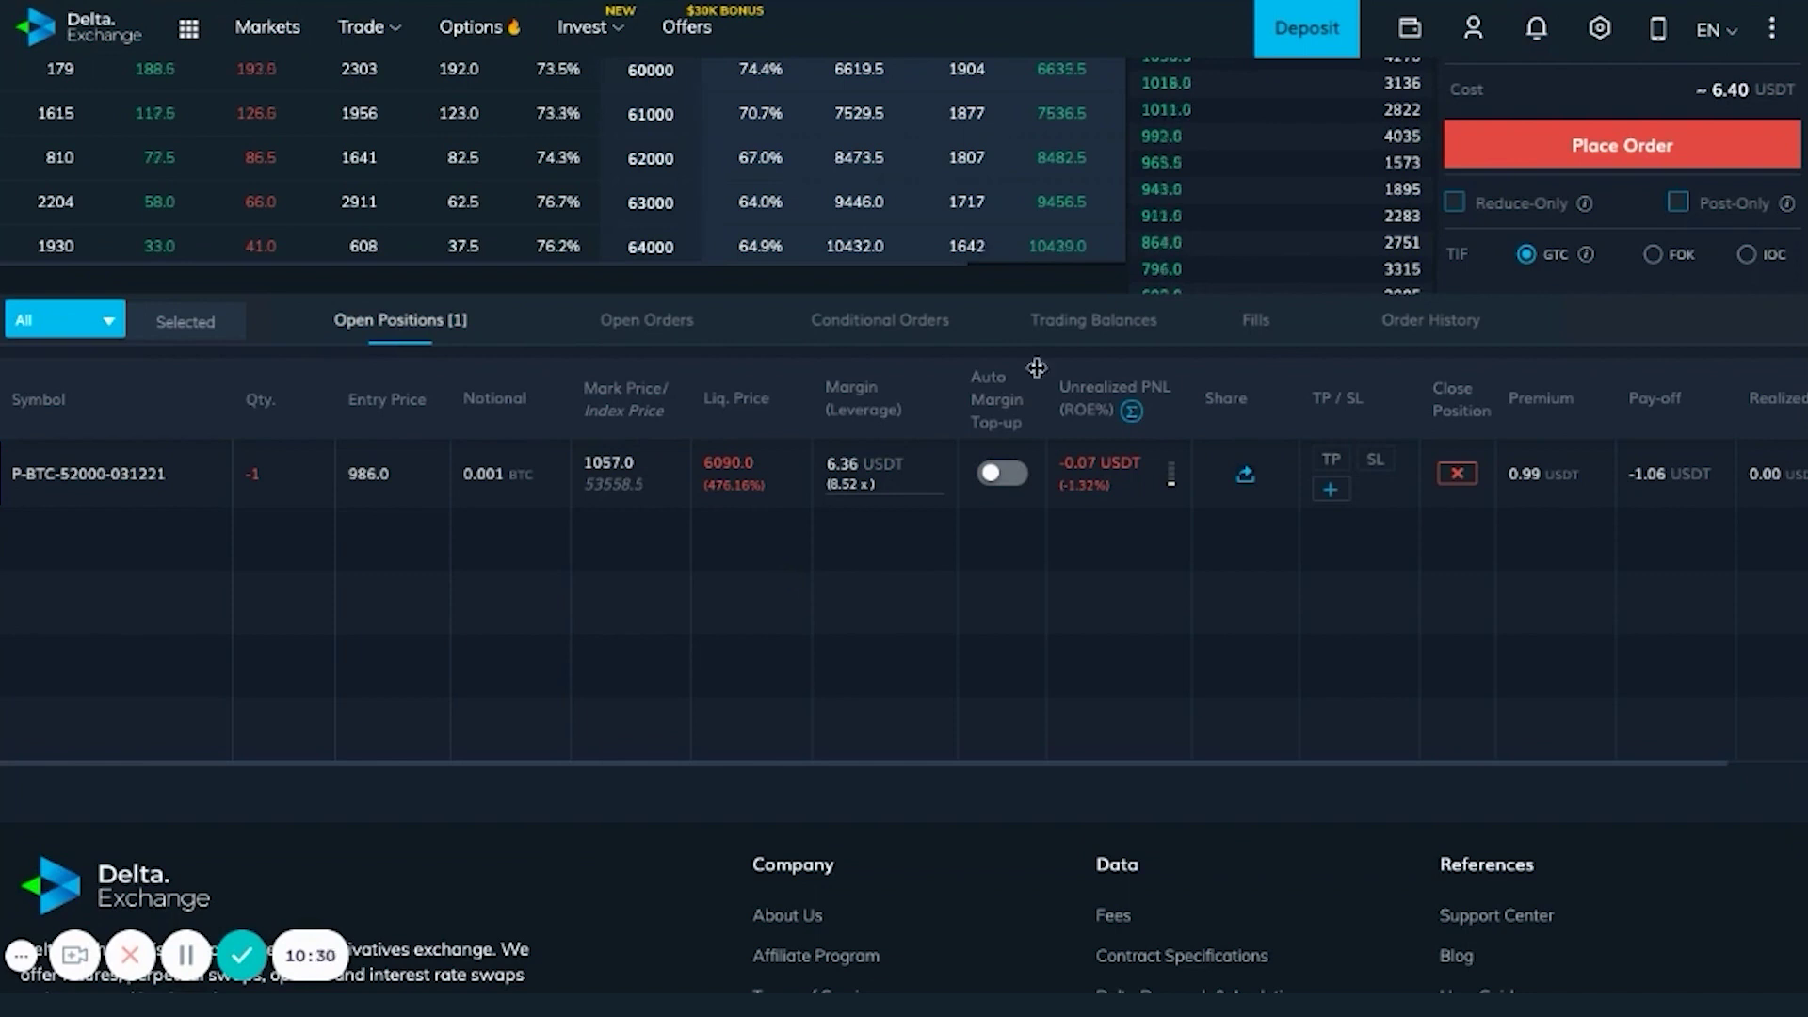
{"action": "left_click", "coordinate": [1018, 487]}
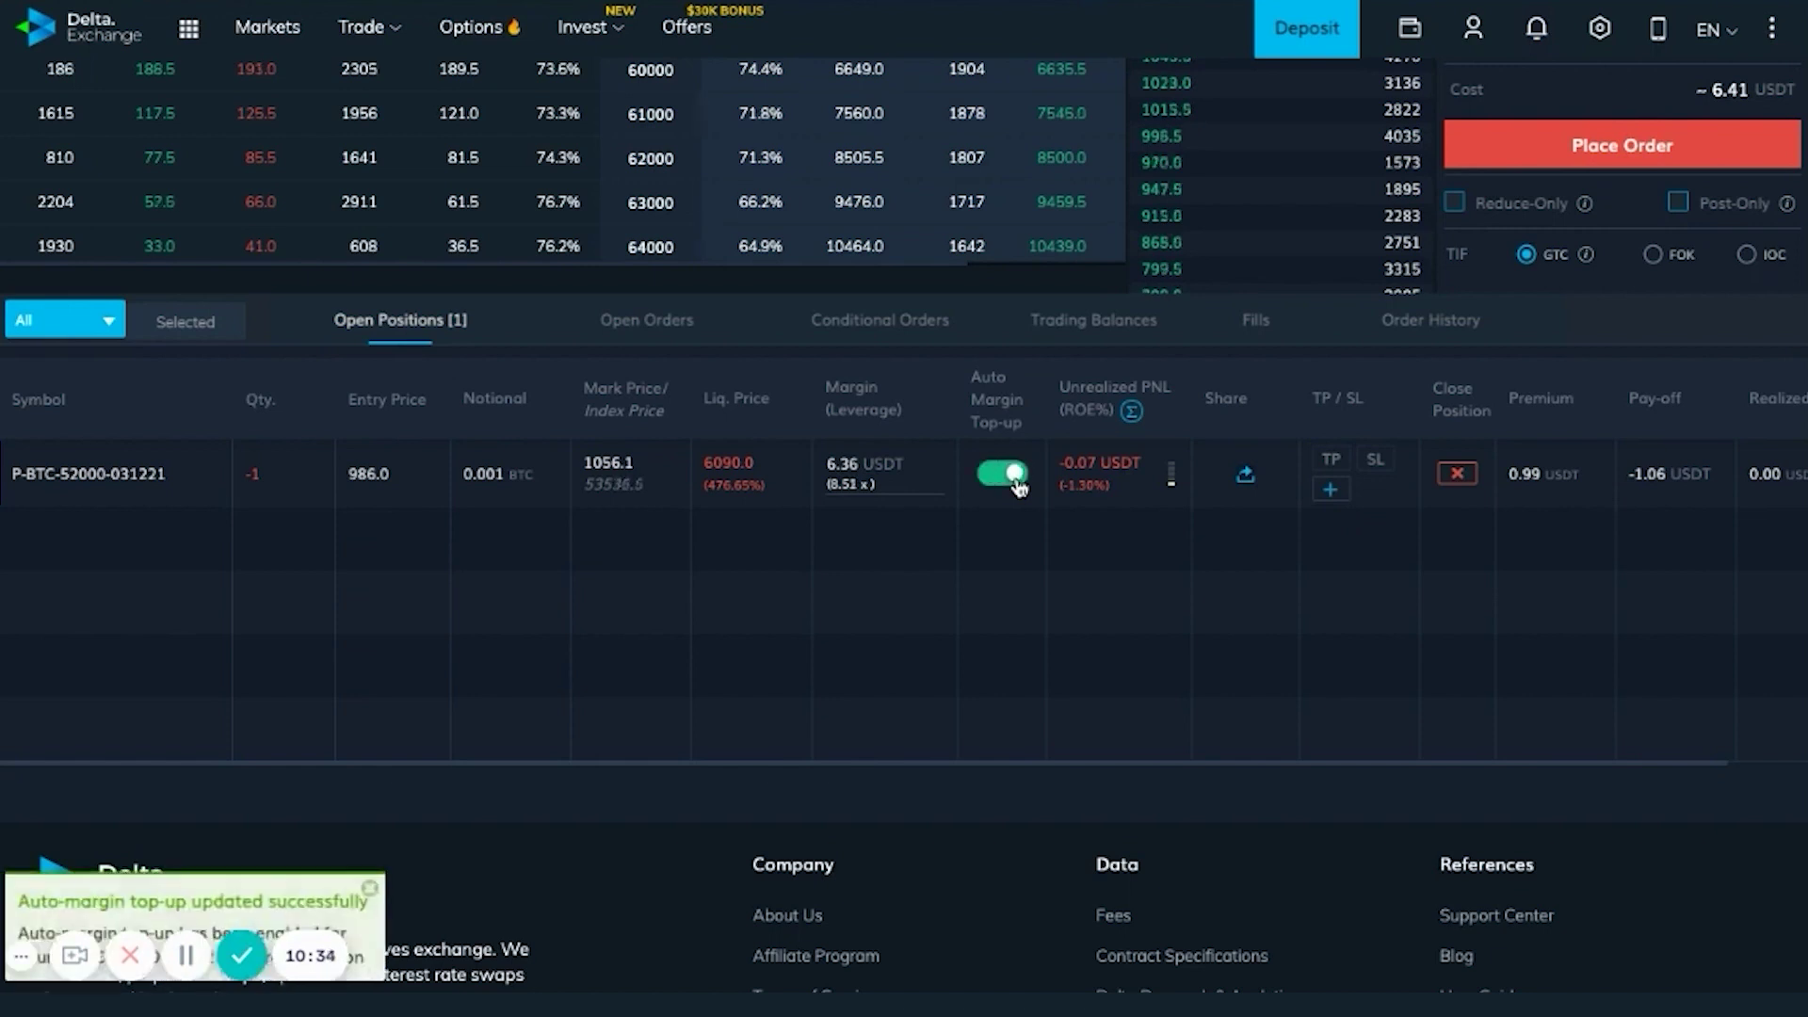